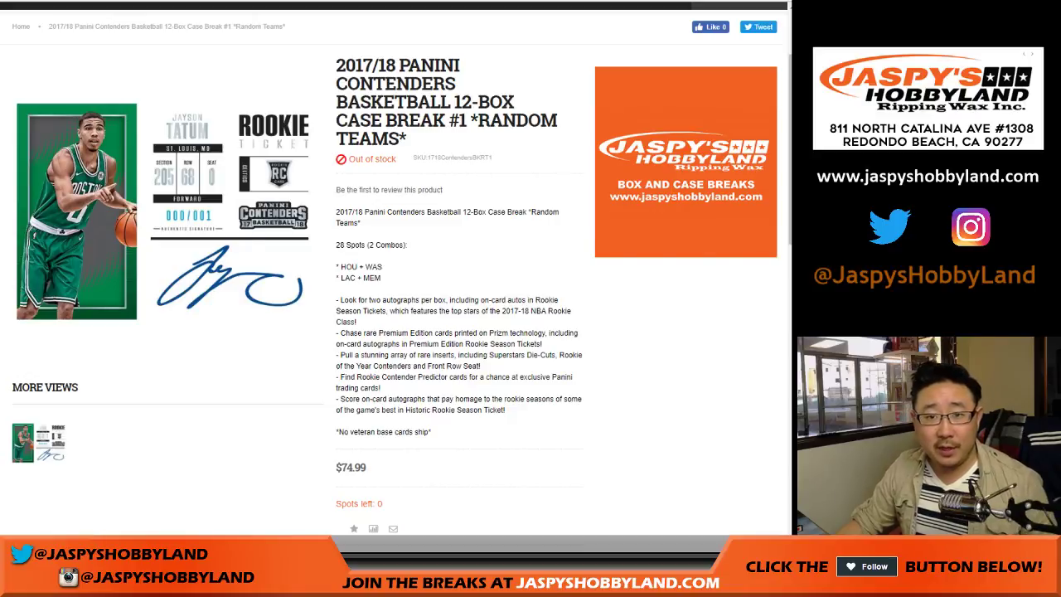
Step: Check the team list and the participant list in the List Randomizer, and roll two virtual dice
key("ctrl+Tab")
scroll(236, 424, "down", 1)
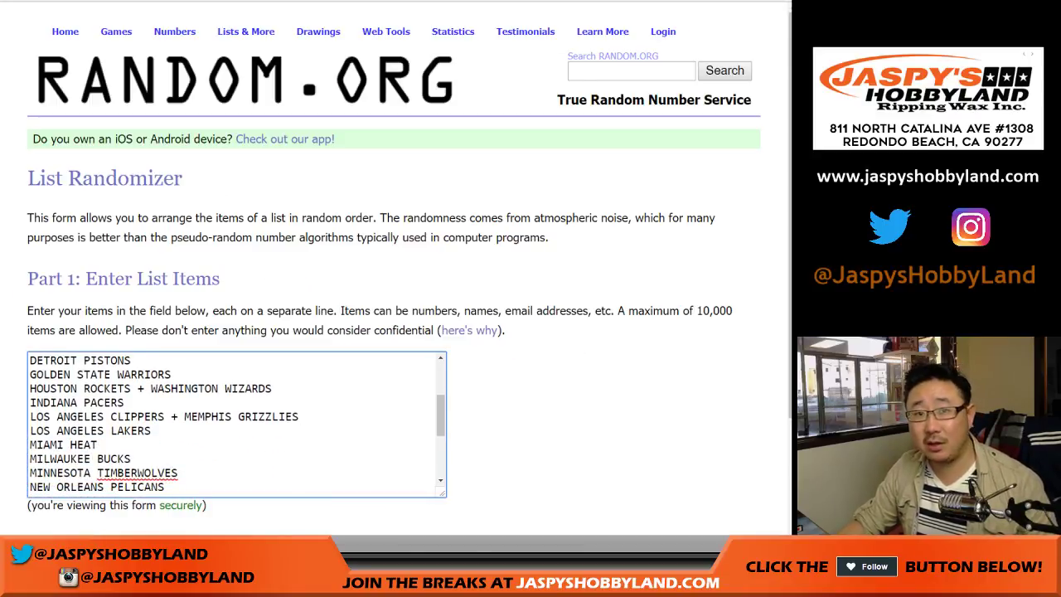
key("ctrl+Tab")
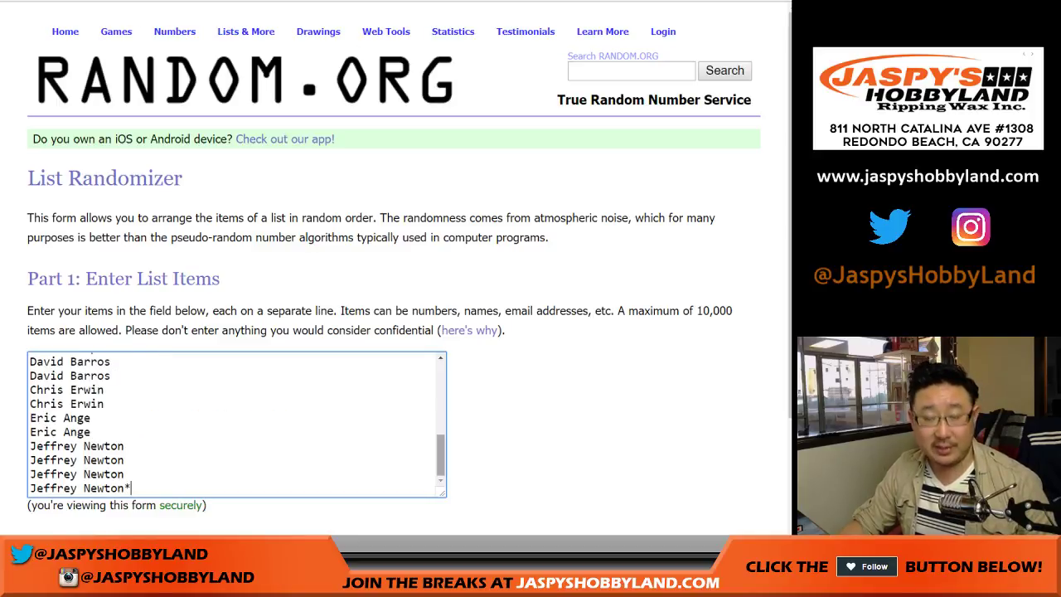
scroll(237, 423, "up", 10)
scroll(236, 423, "down", 10)
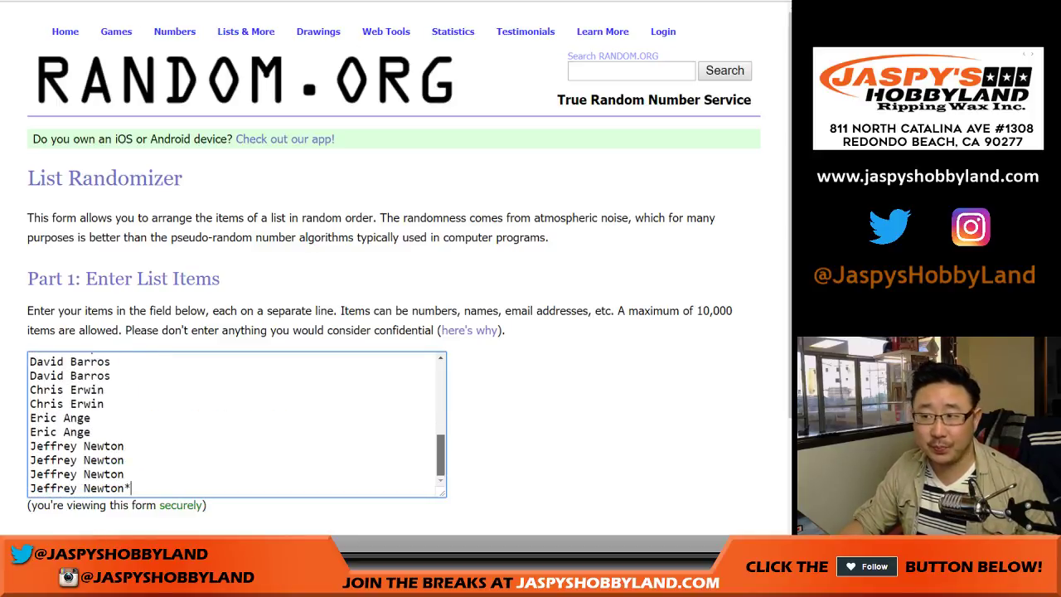
key("ctrl+Tab")
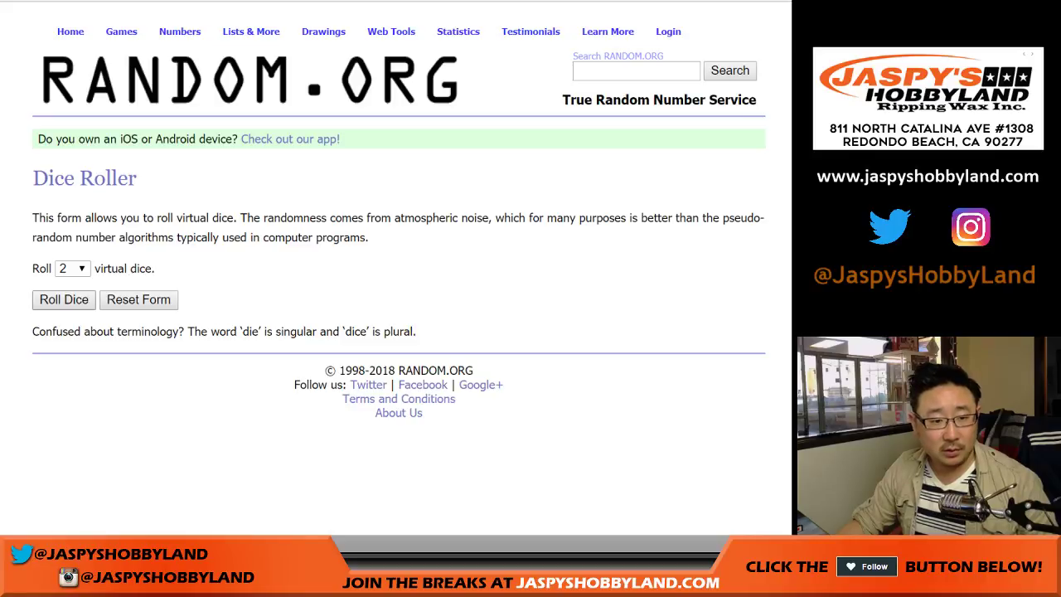
left_click(64, 300)
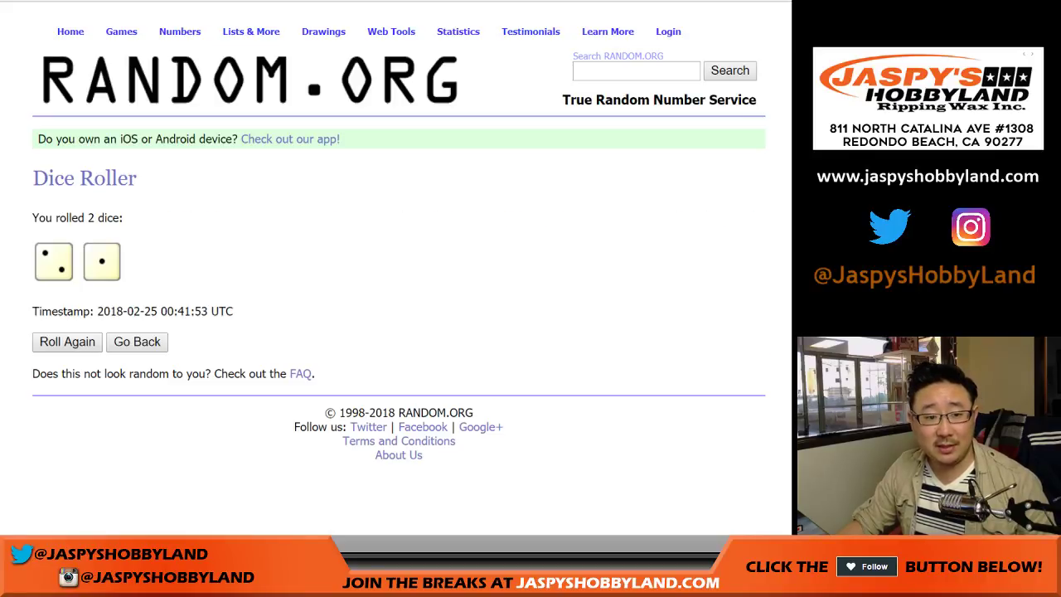
Step: Randomize the participant name list three times
key("ctrl+shift+Tab")
scroll(397, 331, "down", 3)
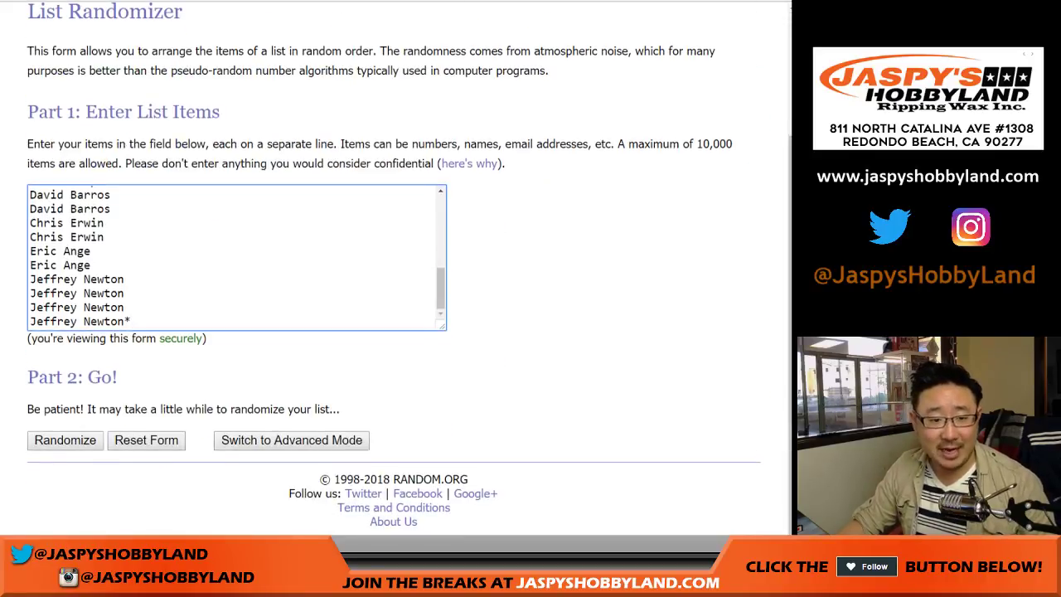
left_click(65, 441)
scroll(65, 440, "down", 5)
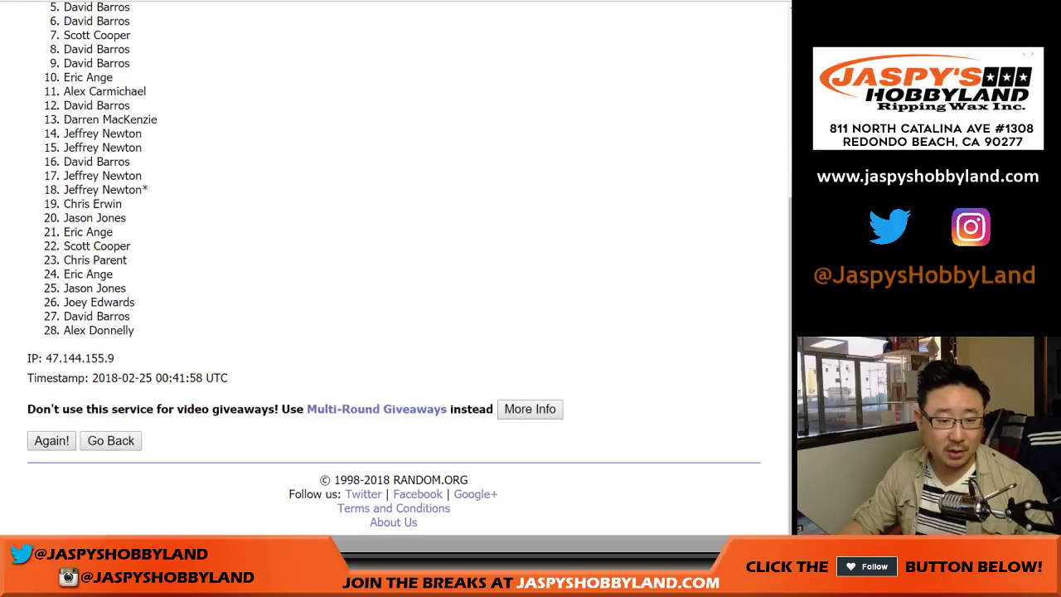
key("Return")
key("Return")
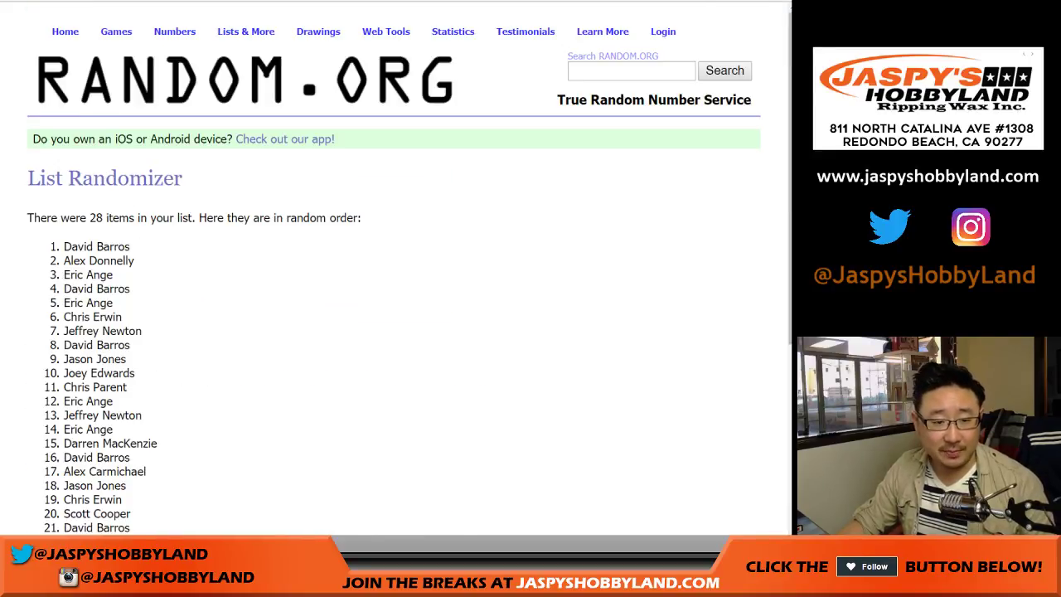
Step: Copy all 28 randomized participant names into column A of the Google Sheets break spreadsheet, starting at A1
scroll(394, 267, "up", 3)
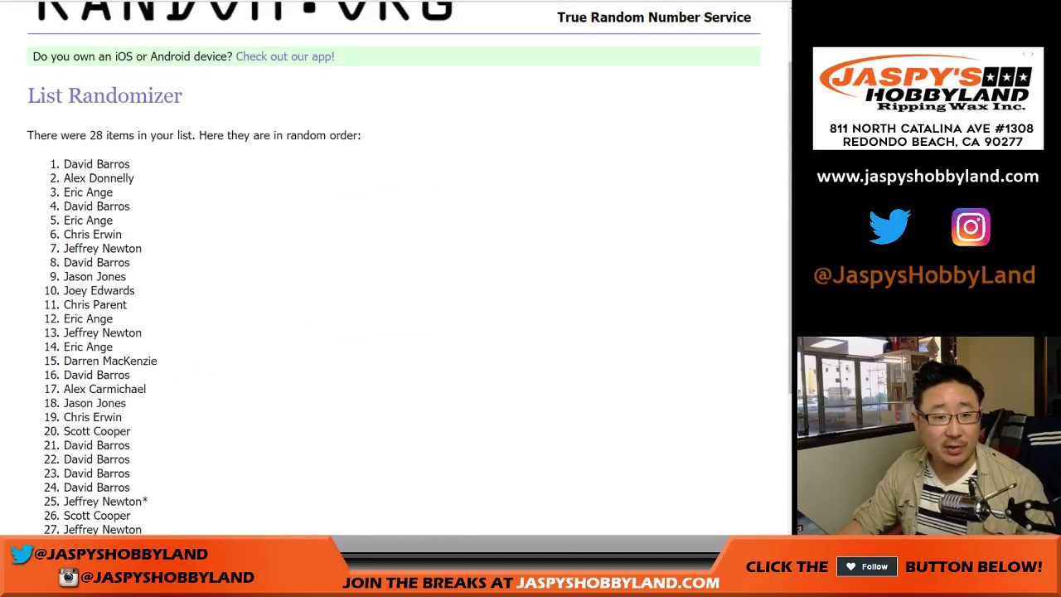
left_click_drag(64, 164, 131, 398)
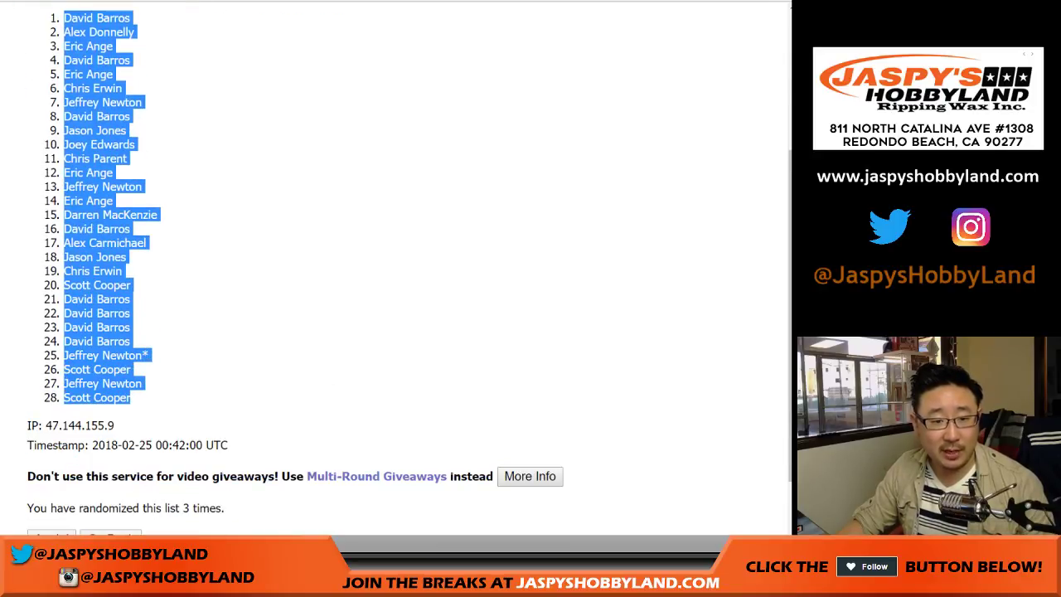
key("ctrl+Tab")
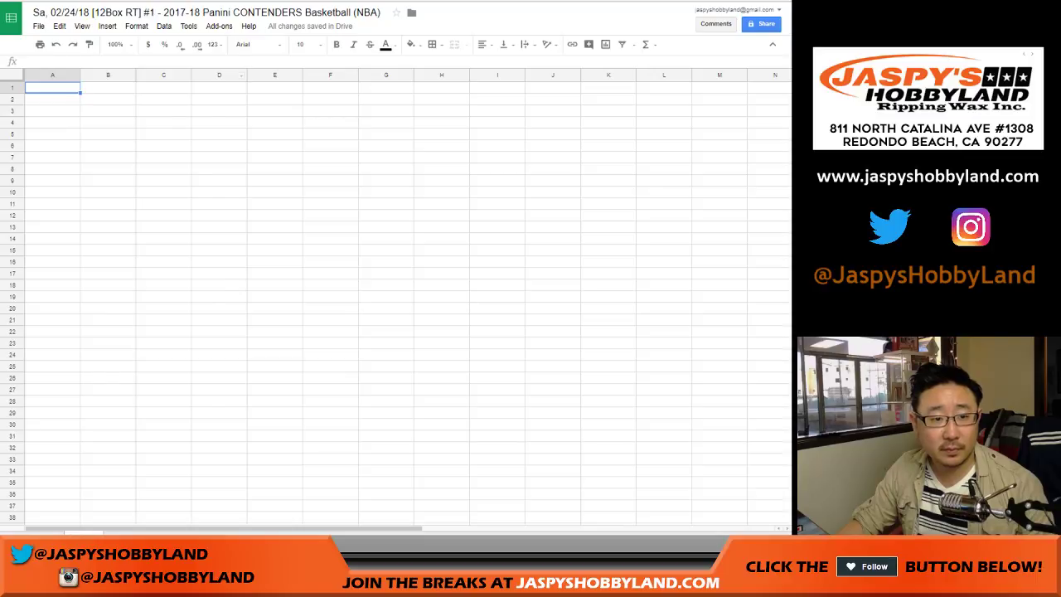
right_click(62, 88)
left_click(91, 124)
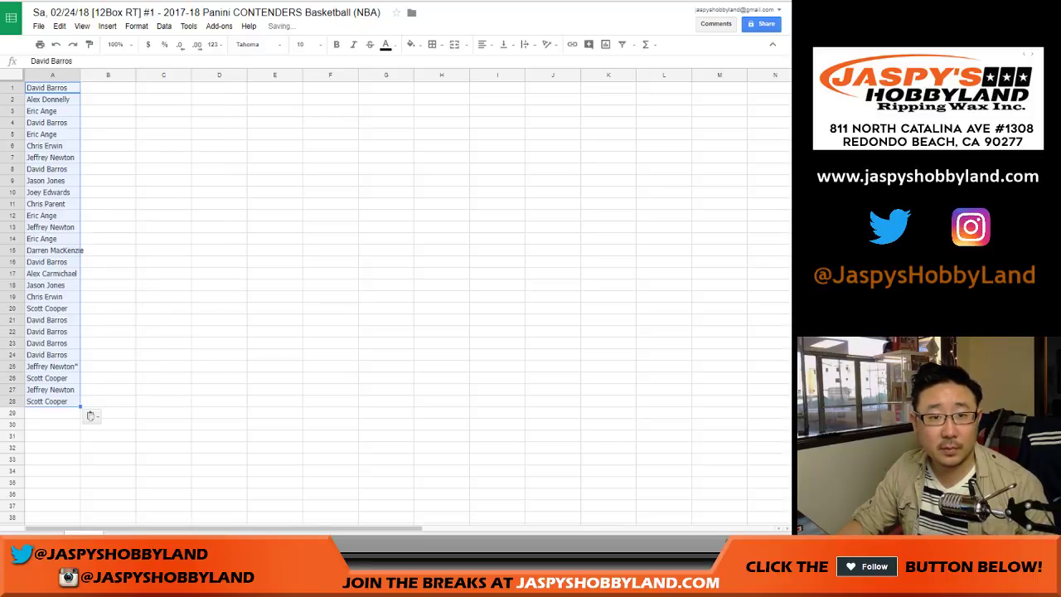
Step: Return to RANDOM.ORG, randomize the NBA team list three times and point out the randomization count
key("ctrl+Tab")
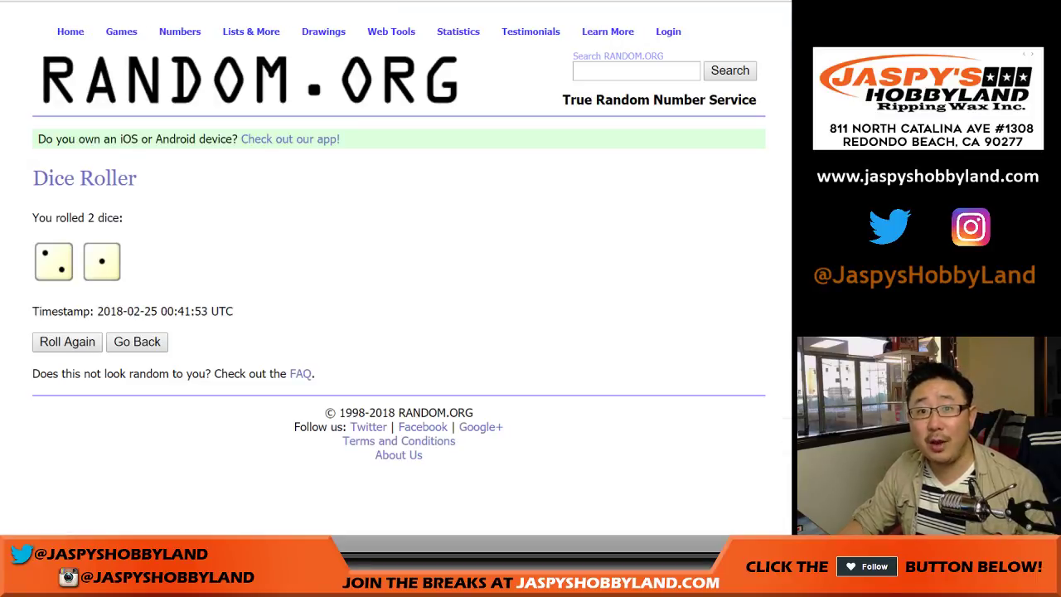
key("ctrl+Tab")
scroll(406, 273, "down", 3)
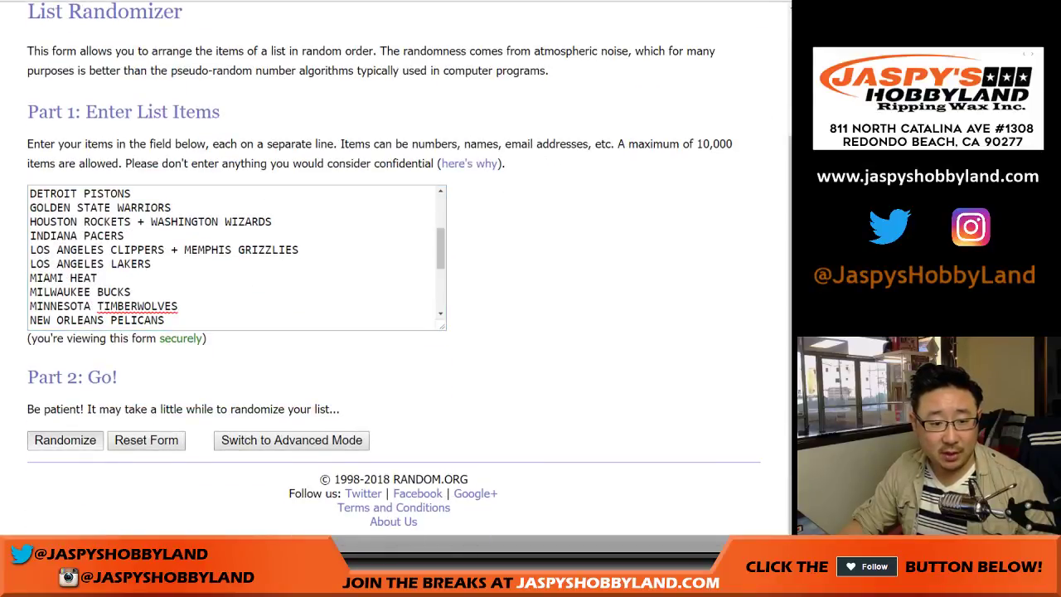
left_click(66, 441)
scroll(65, 440, "down", 4)
left_click(51, 440)
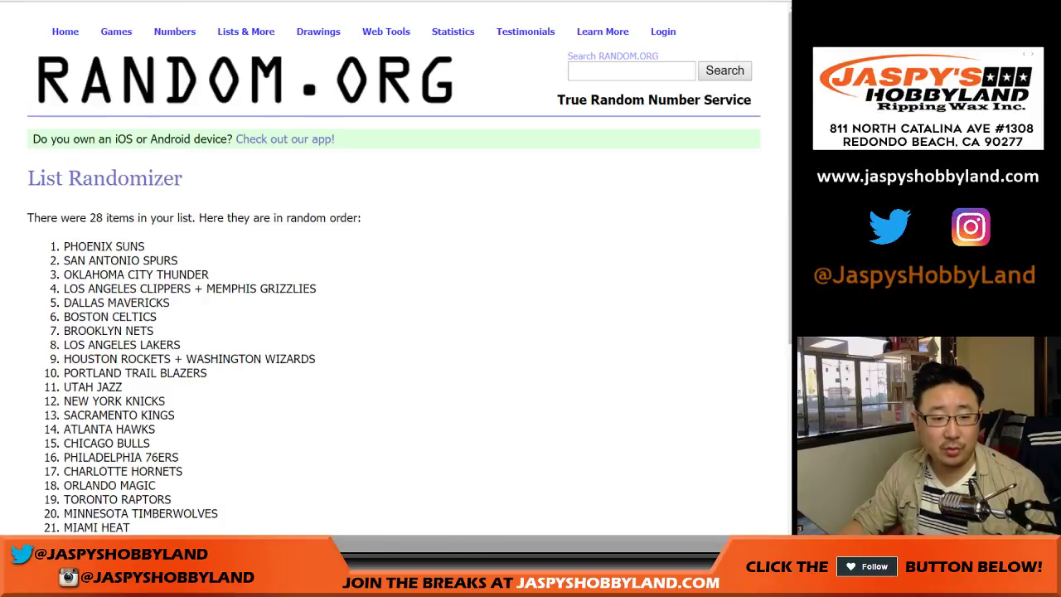
scroll(406, 274, "down", 3)
left_click(50, 438)
scroll(406, 274, "down", 3)
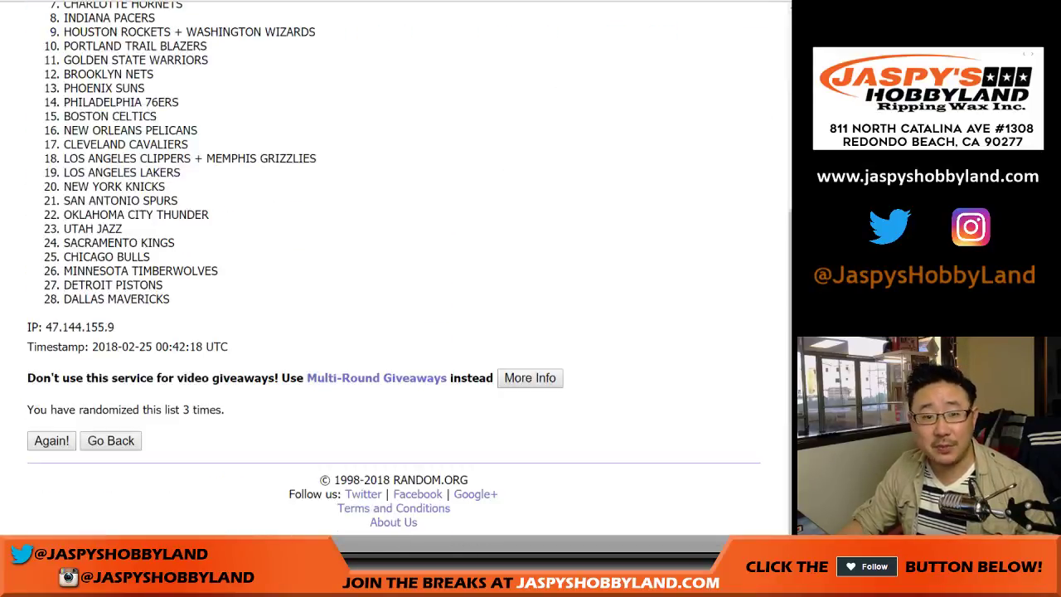
left_click_drag(175, 409, 226, 409)
left_click(236, 409)
Step: Copy all 28 randomized teams into column B of the Google Sheets spreadsheet, starting at B1
scroll(236, 398, "up", 3)
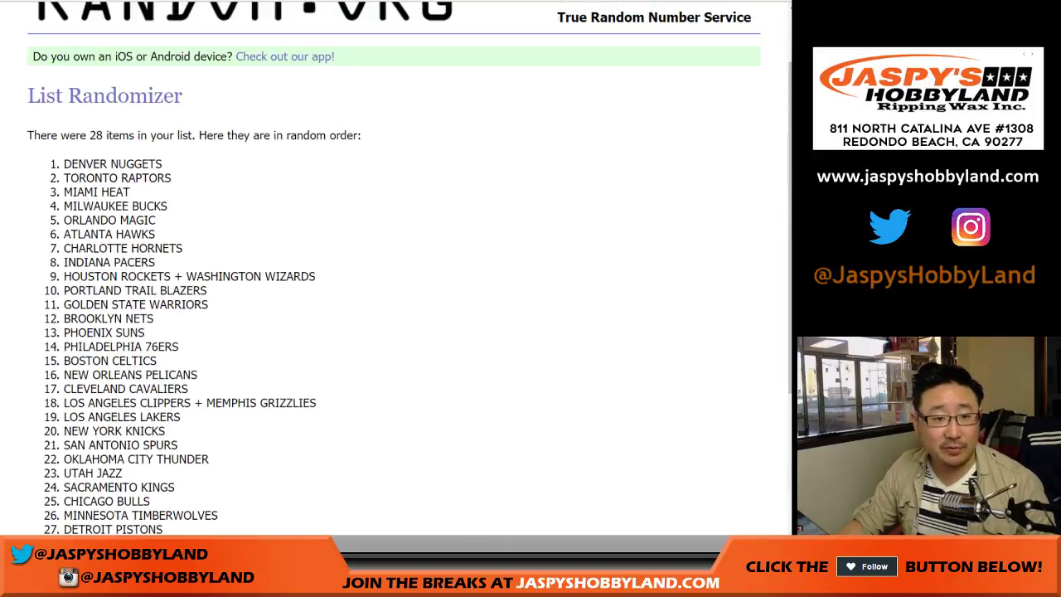
left_click_drag(64, 164, 169, 338)
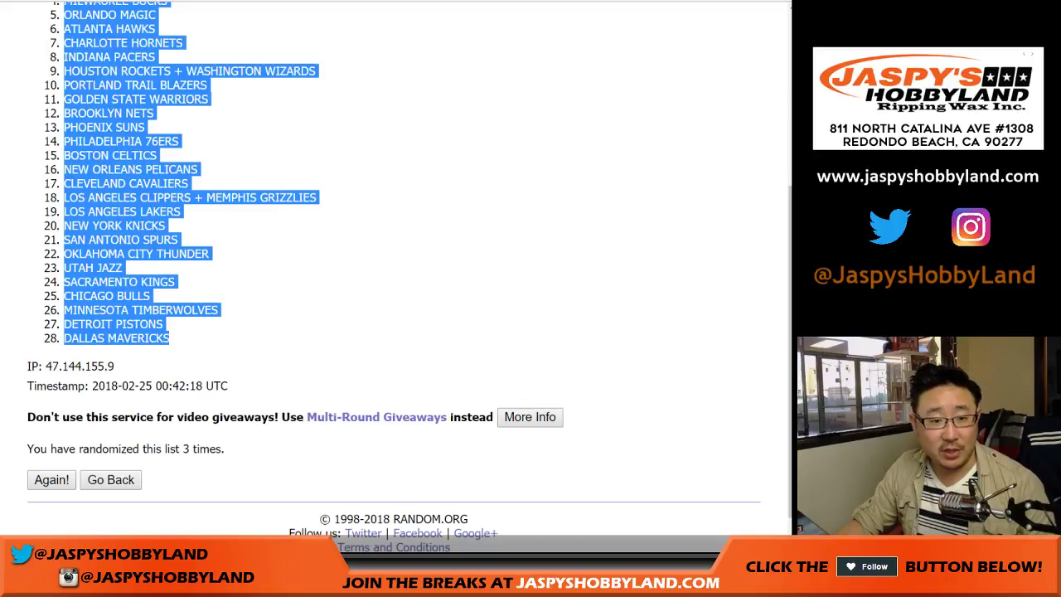
key("ctrl+Tab")
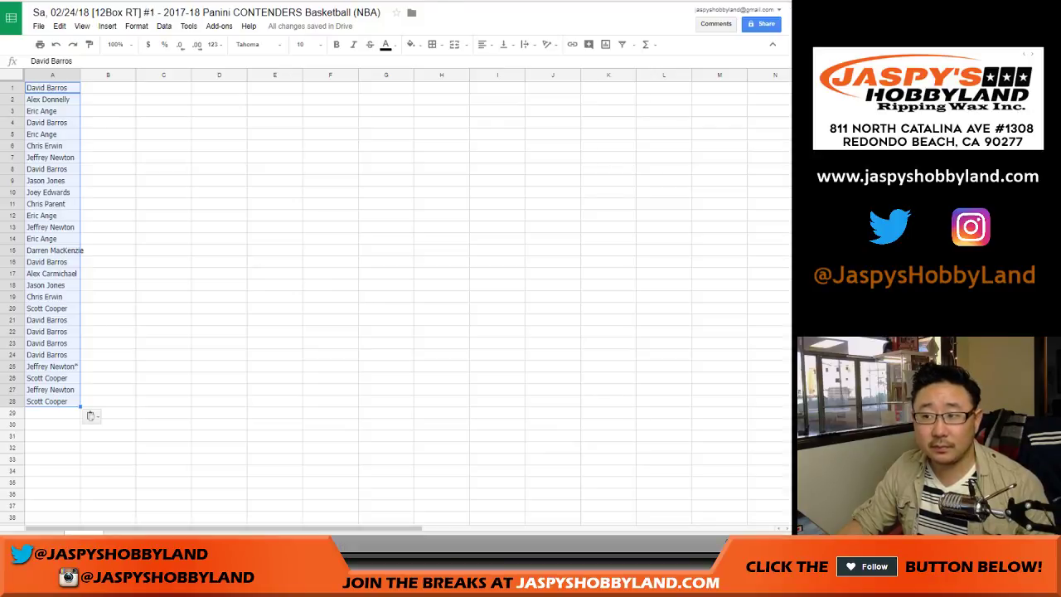
left_click(107, 88)
right_click(114, 88)
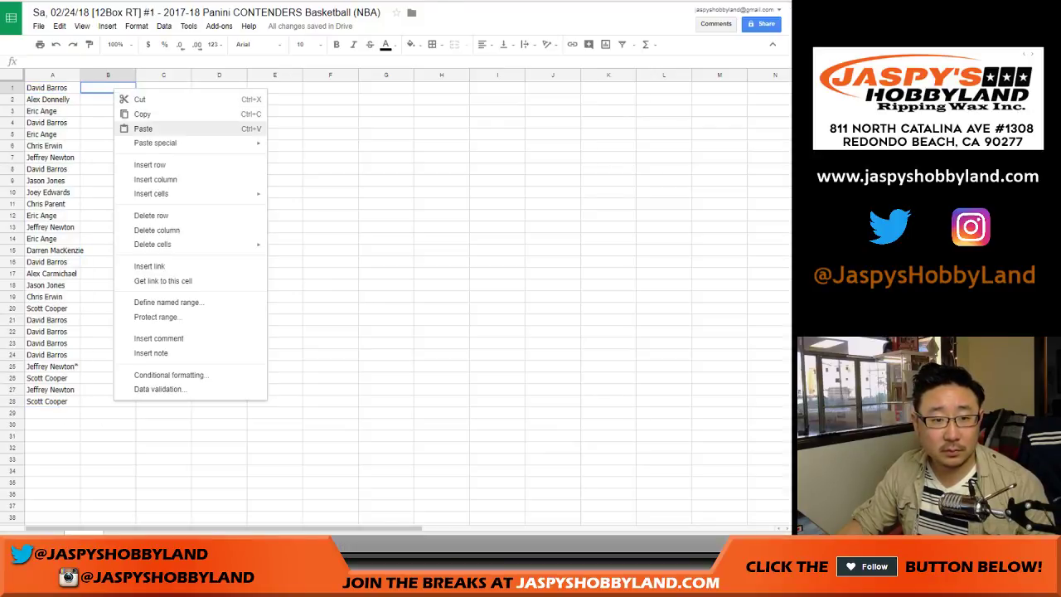
left_click(138, 126)
Step: Format the whole sheet in Roboto at size 14 and fit the column widths to their contents
key("ctrl+a")
left_click(257, 44)
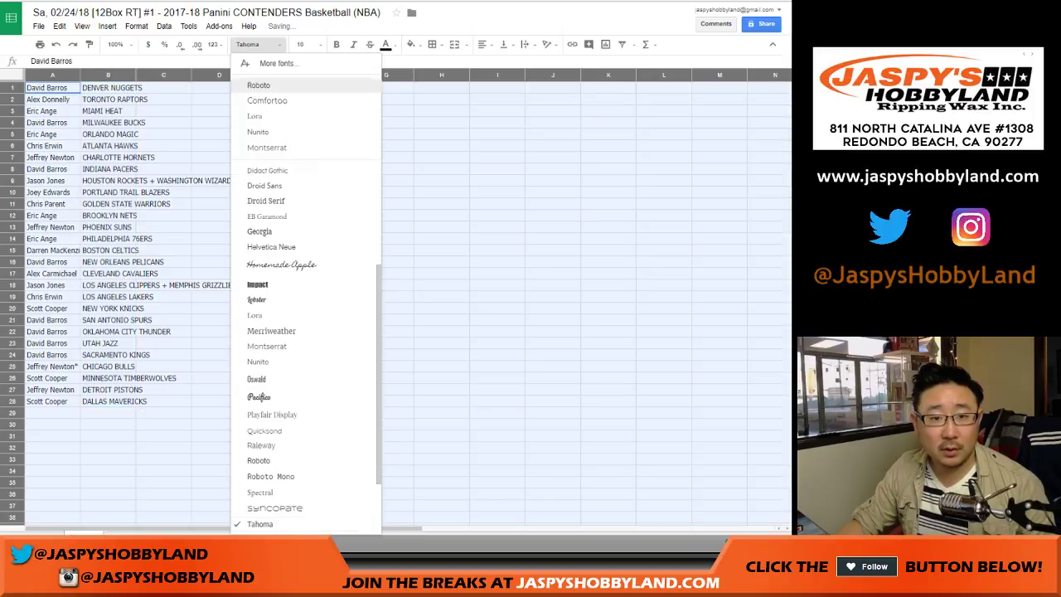
left_click(266, 86)
left_click(302, 44)
type("14")
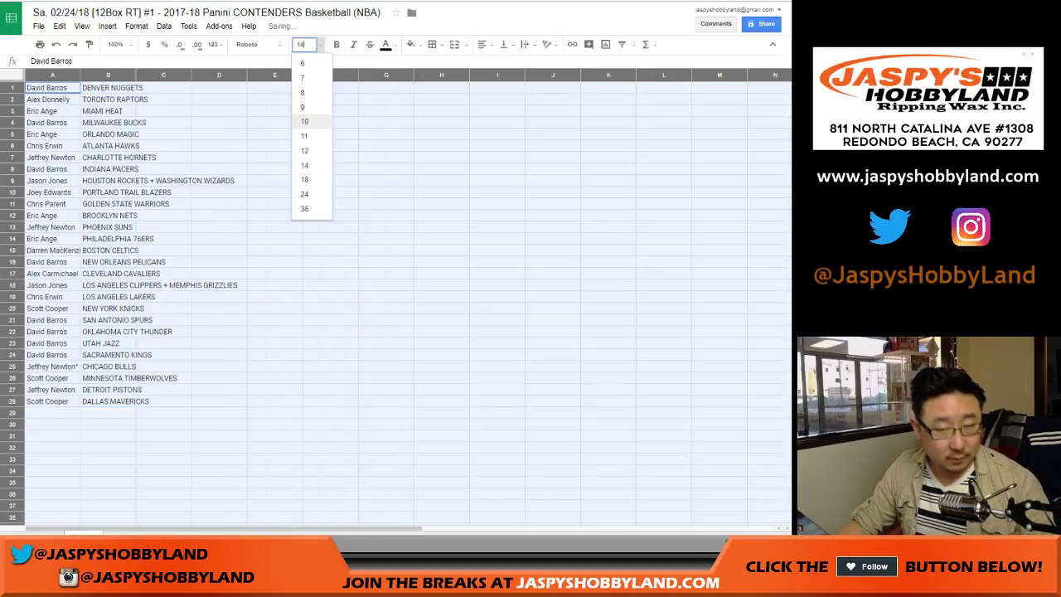
key("Return")
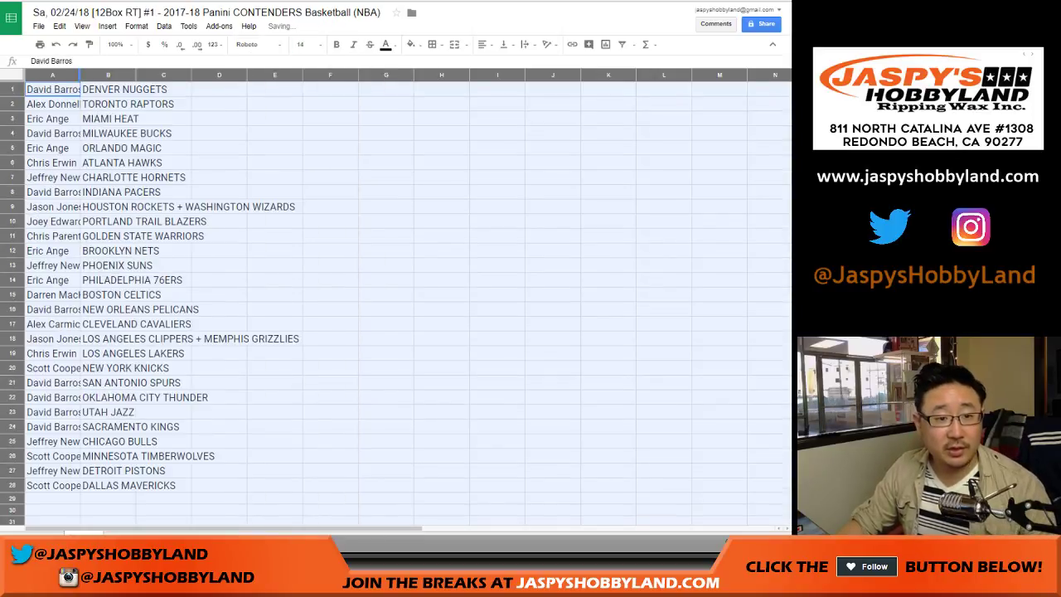
double_click(80, 75)
Step: Review the participant and team pairings row by row from row 2 to row 28, highlighting rows 21 to 24 together
left_click(12, 105)
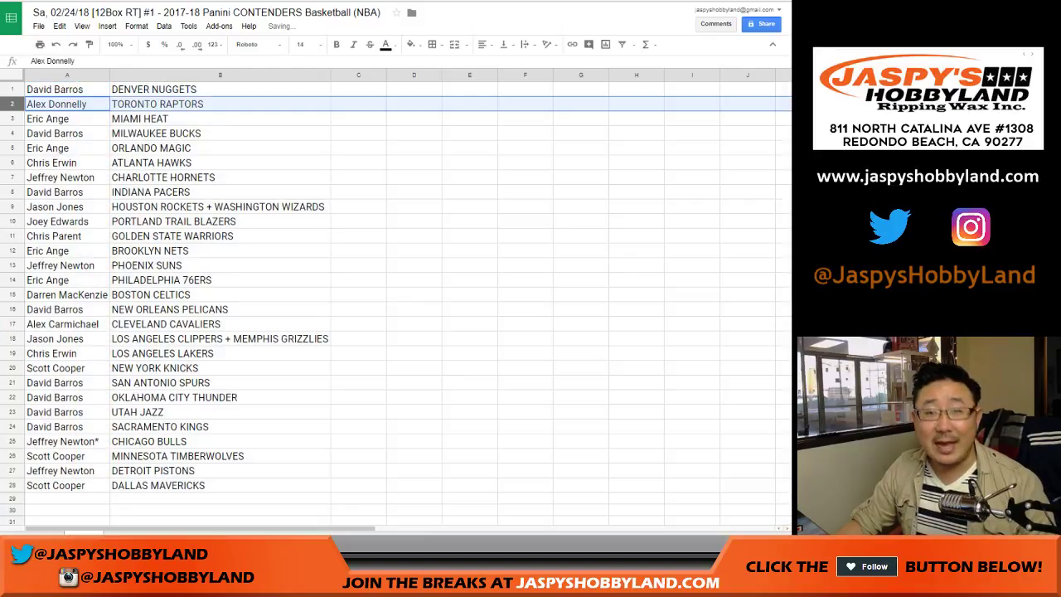
left_click(13, 118)
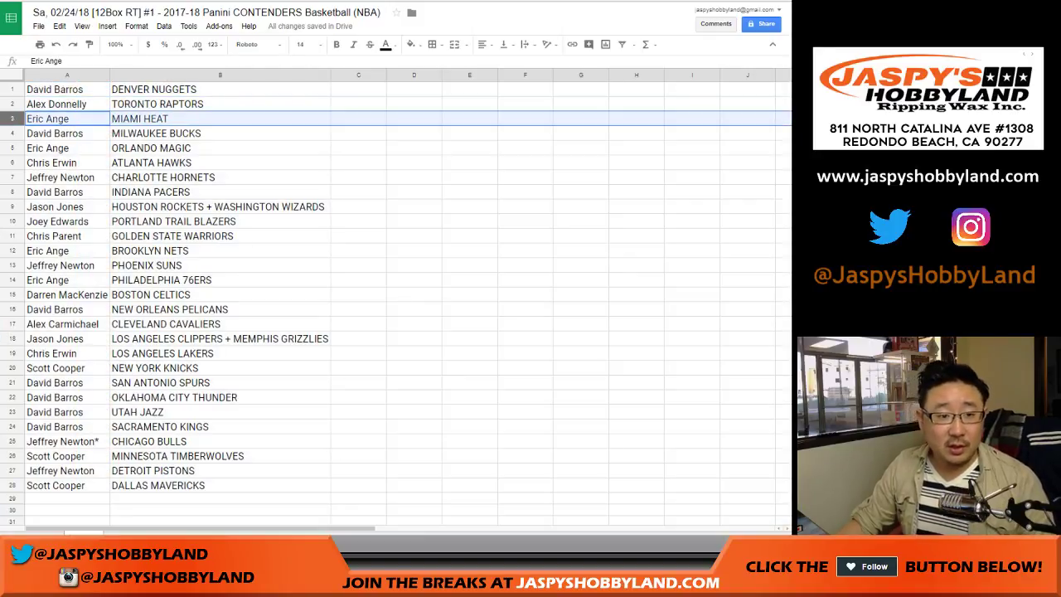
left_click(12, 133)
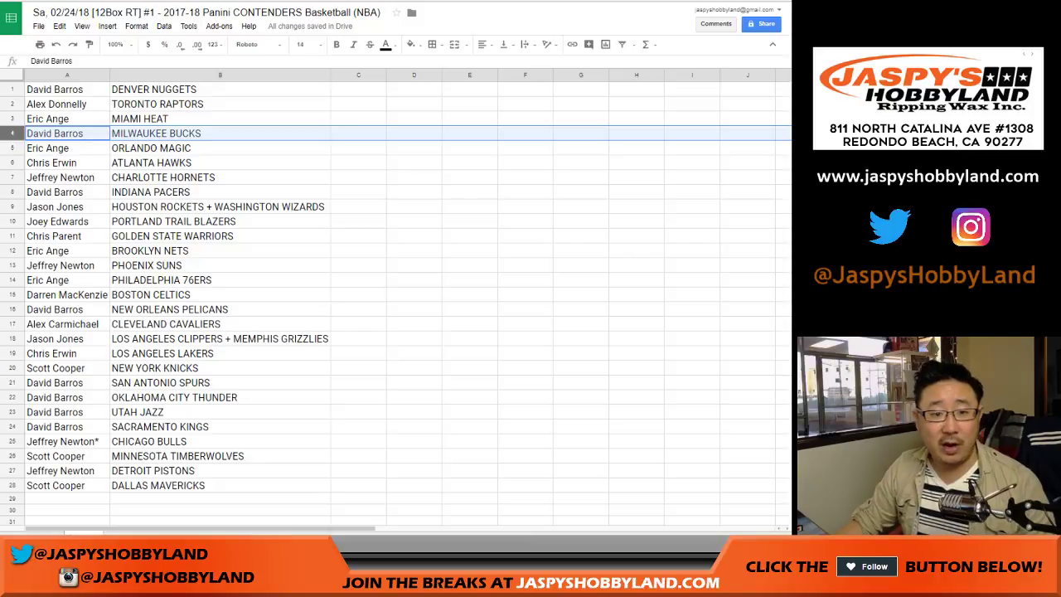
left_click(13, 149)
left_click(12, 162)
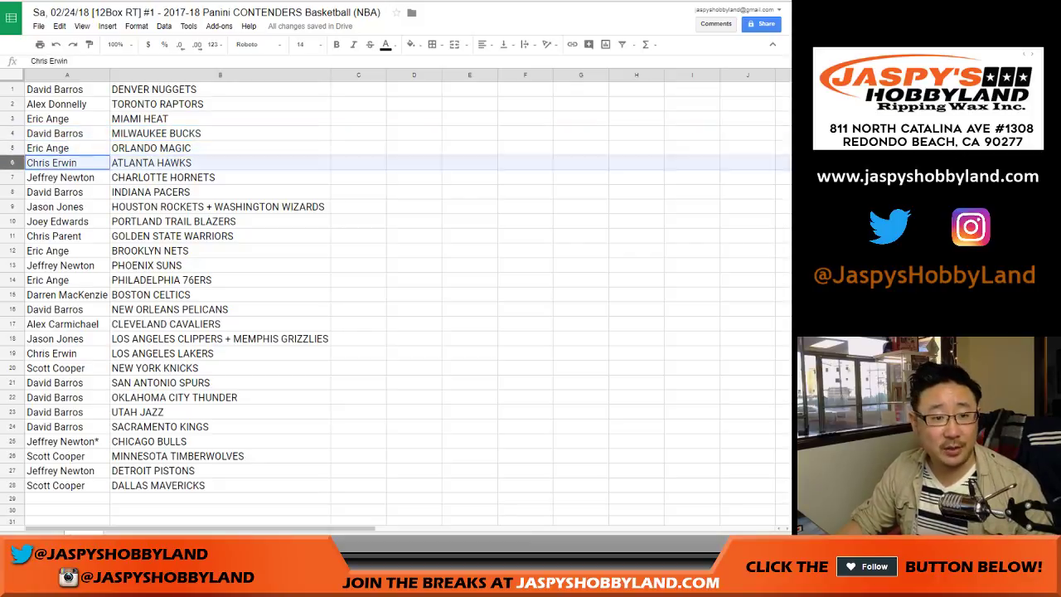
left_click(12, 178)
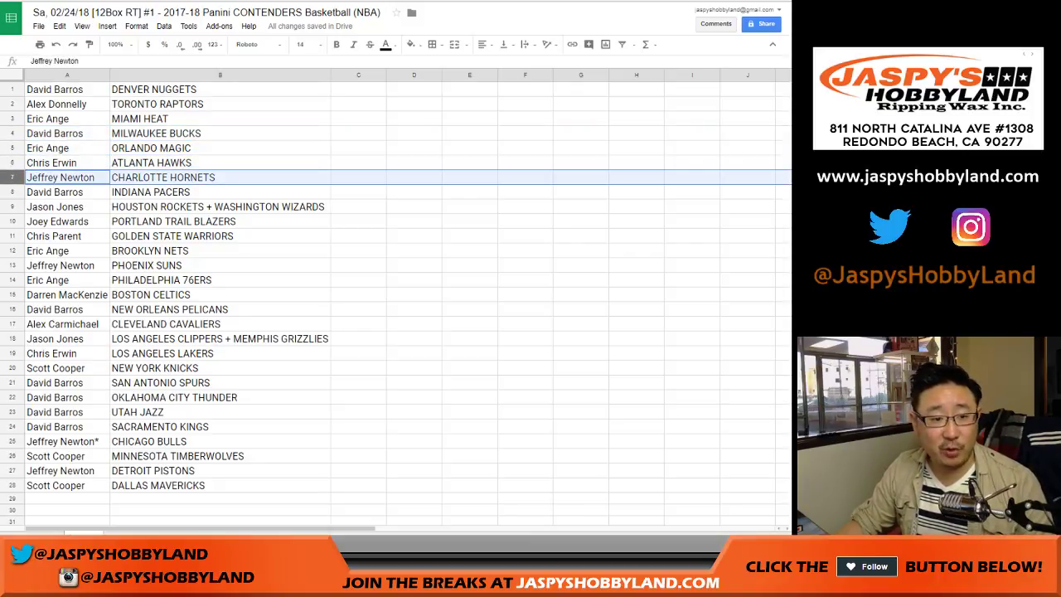
left_click(13, 192)
left_click(12, 207)
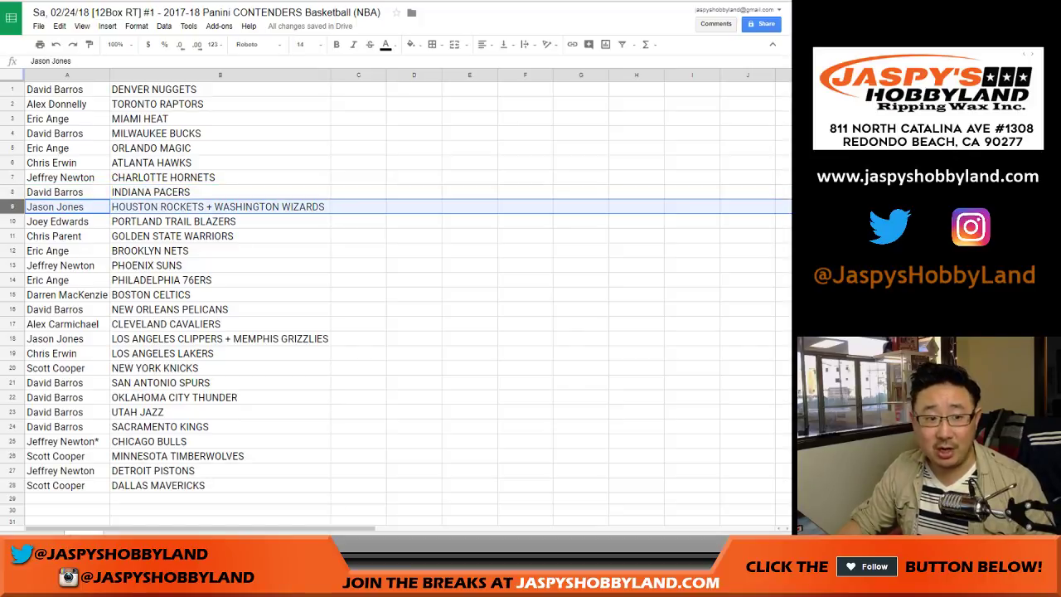
left_click(11, 221)
left_click(12, 236)
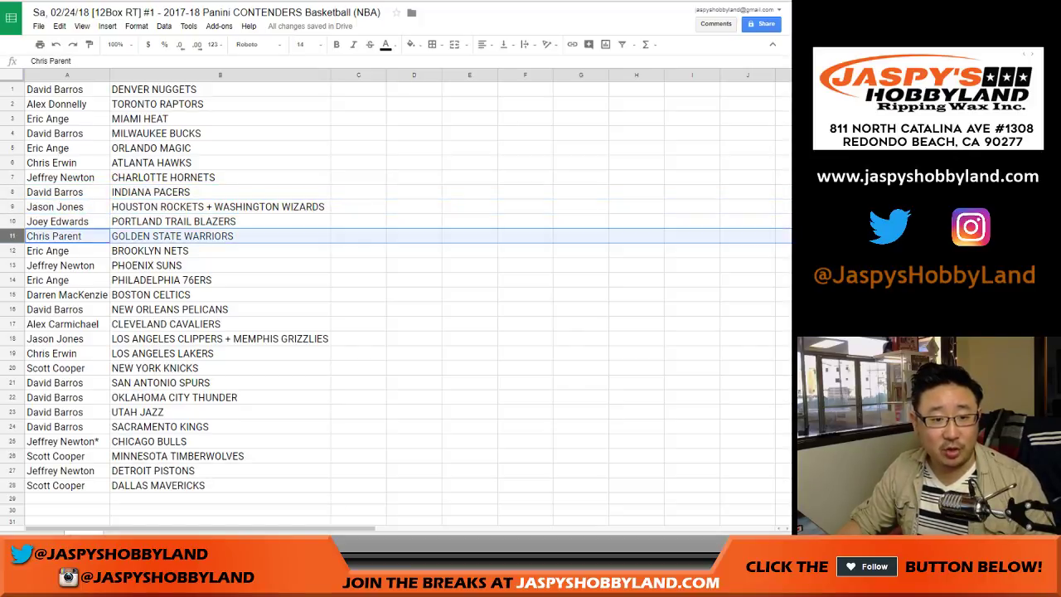
left_click(11, 251)
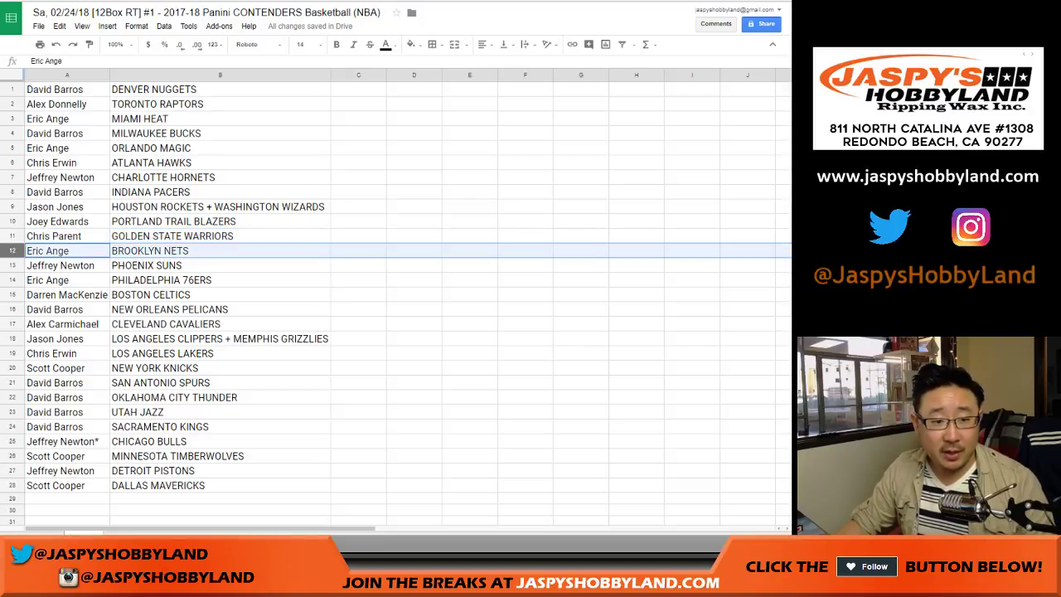
scroll(12, 251, "down", 1)
left_click(11, 236)
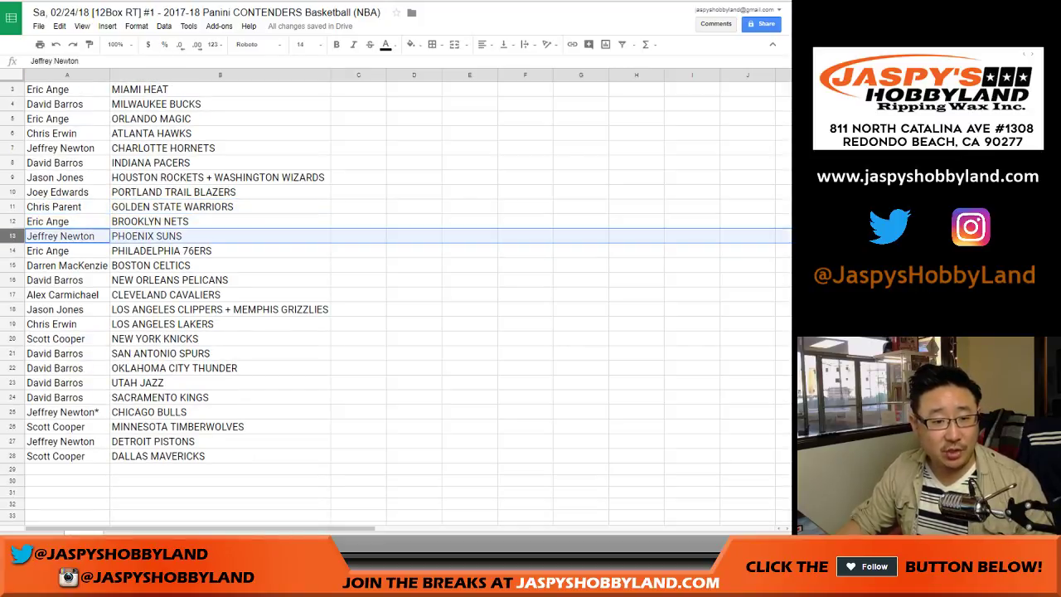
left_click(11, 251)
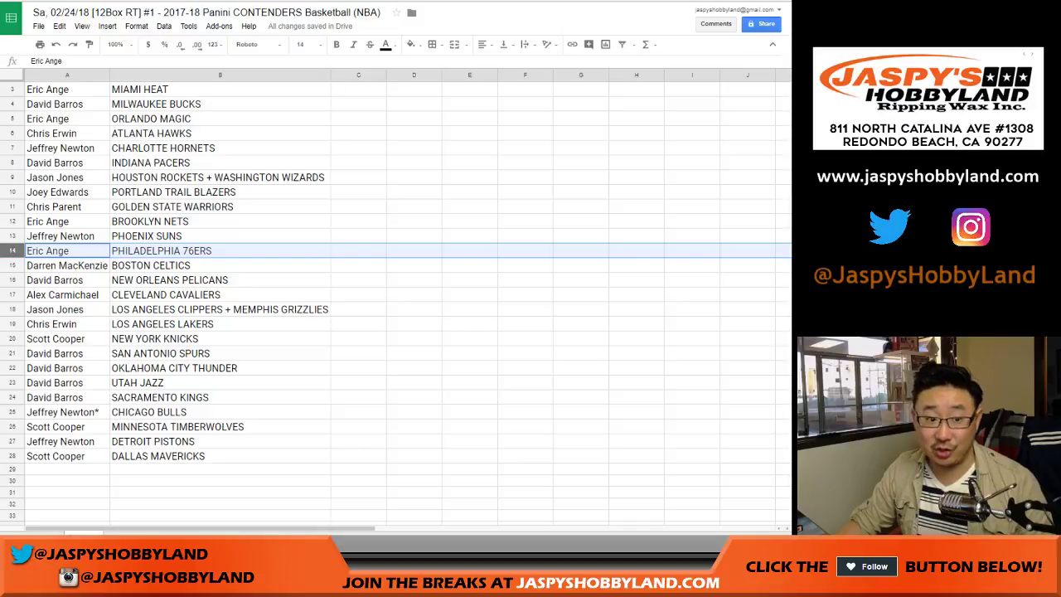
left_click(12, 265)
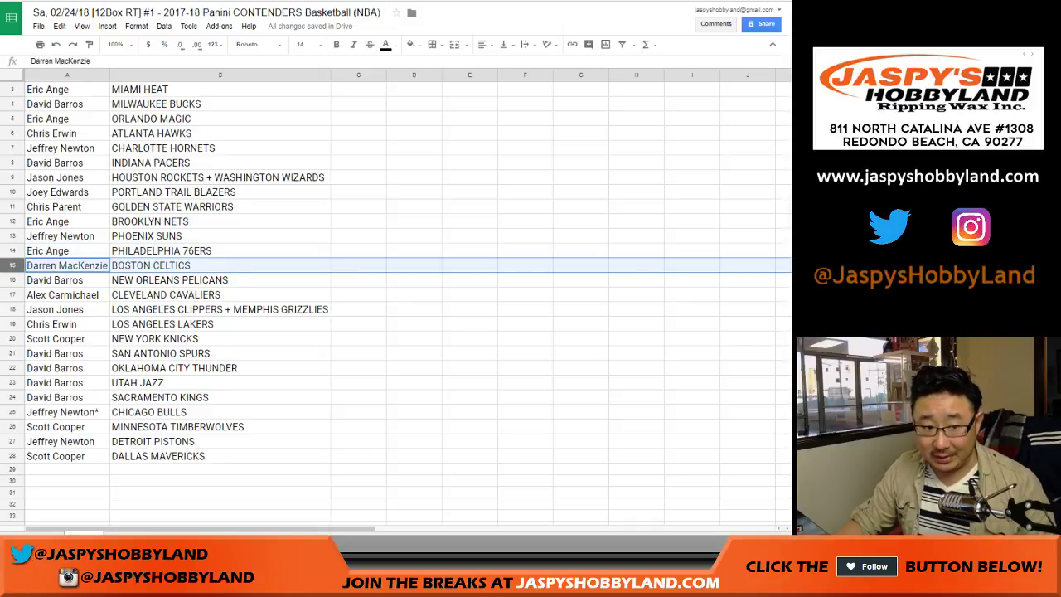
left_click(12, 280)
left_click(11, 295)
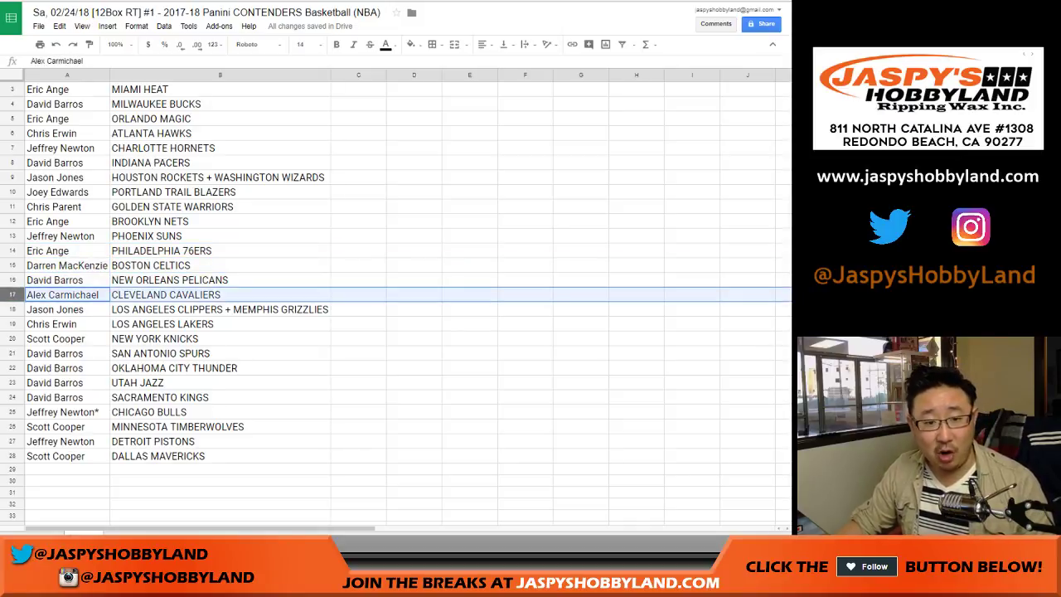
left_click(12, 309)
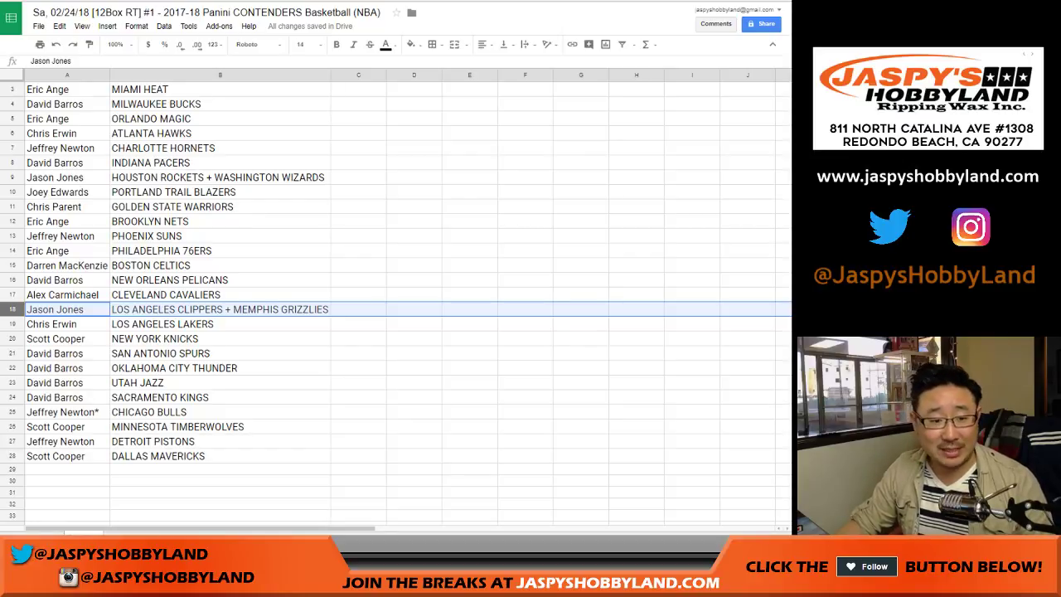
left_click(12, 324)
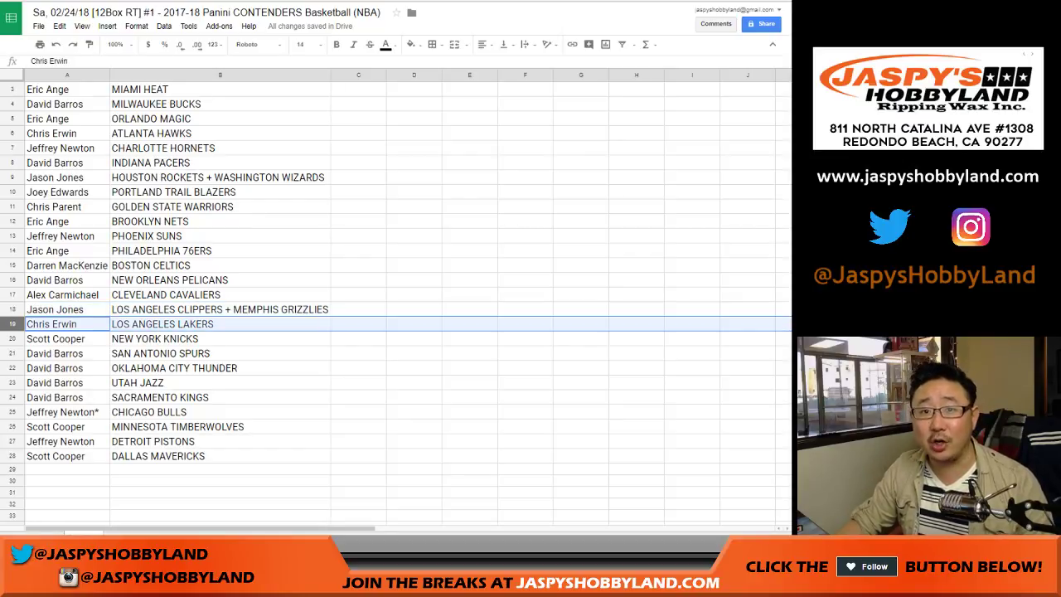
scroll(396, 298, "down", 2)
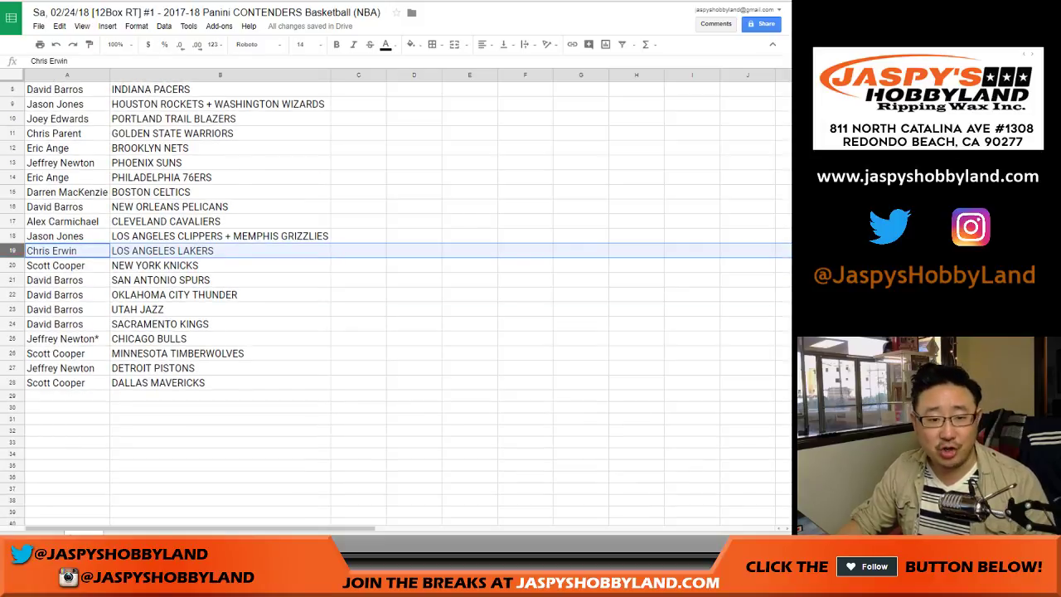
left_click(11, 265)
left_click_drag(11, 281, 11, 324)
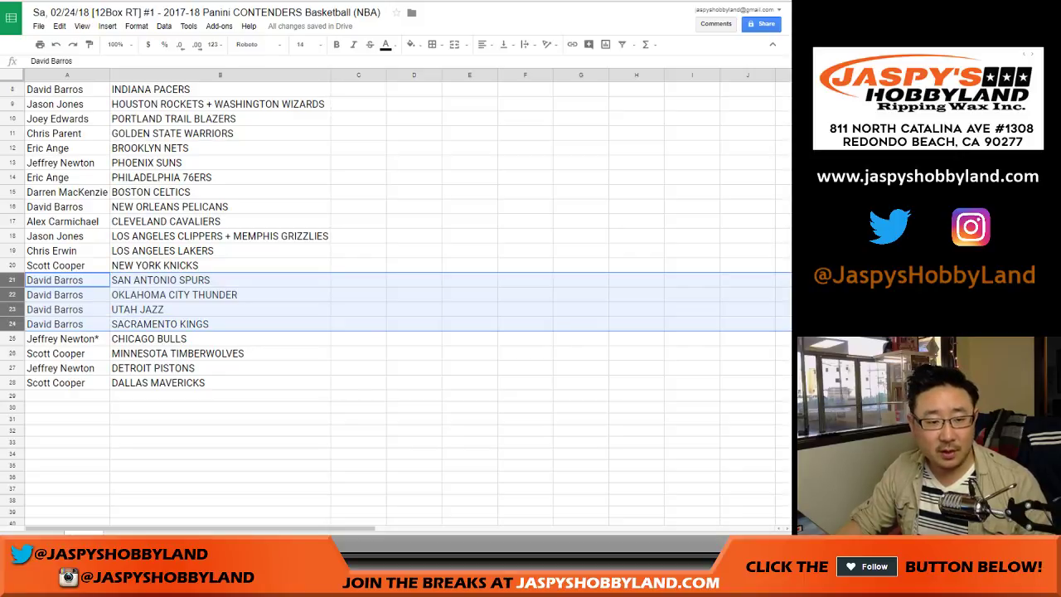
left_click(12, 339)
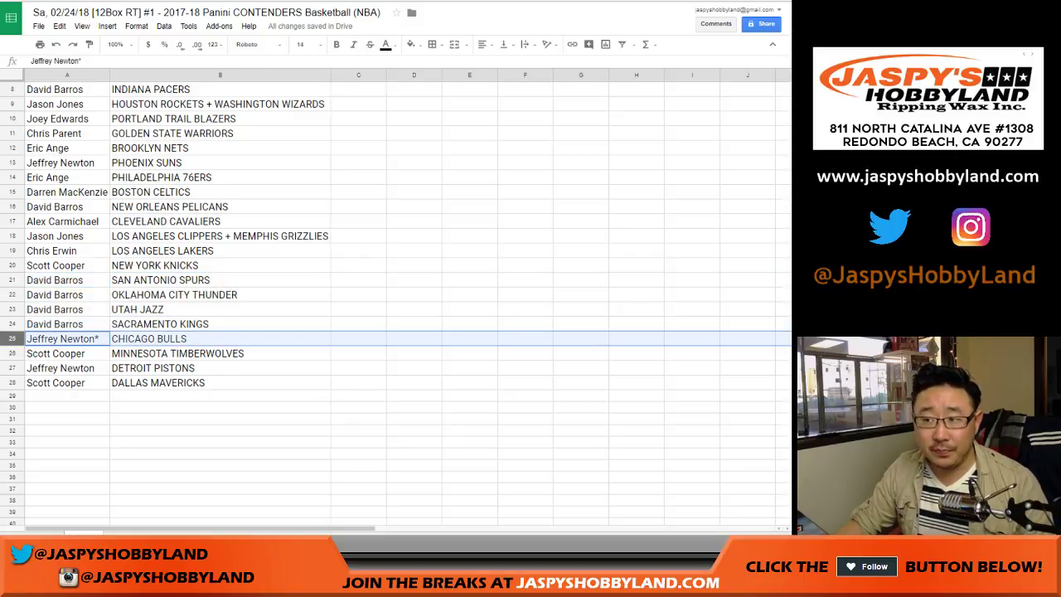
left_click(12, 353)
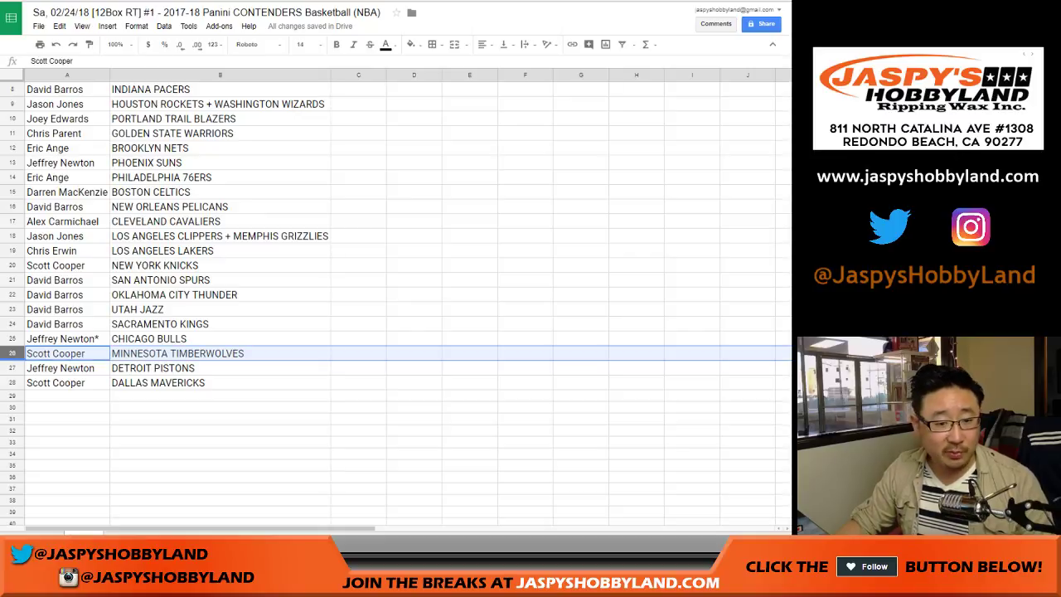
left_click(12, 368)
left_click(11, 383)
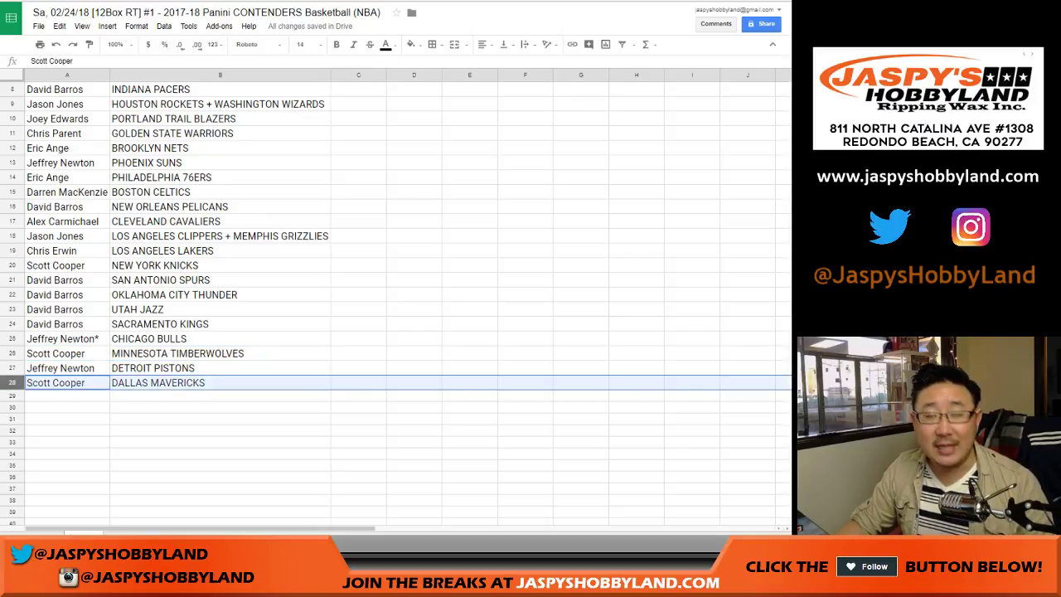
Step: Sort the whole sheet alphabetically by the team names in column B, A to Z
scroll(398, 299, "up", 3)
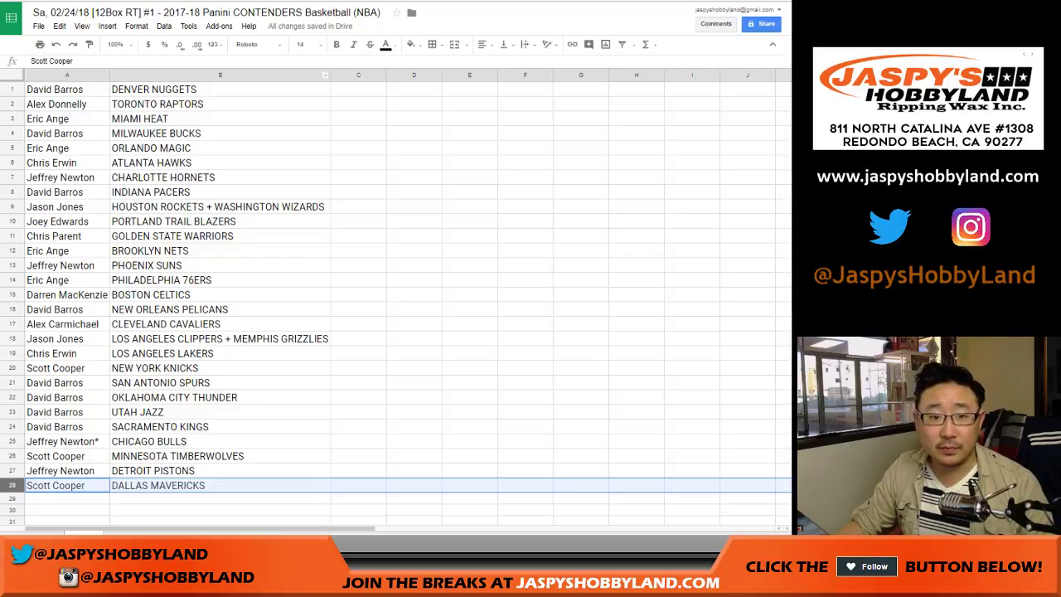
left_click(220, 74)
left_click(164, 26)
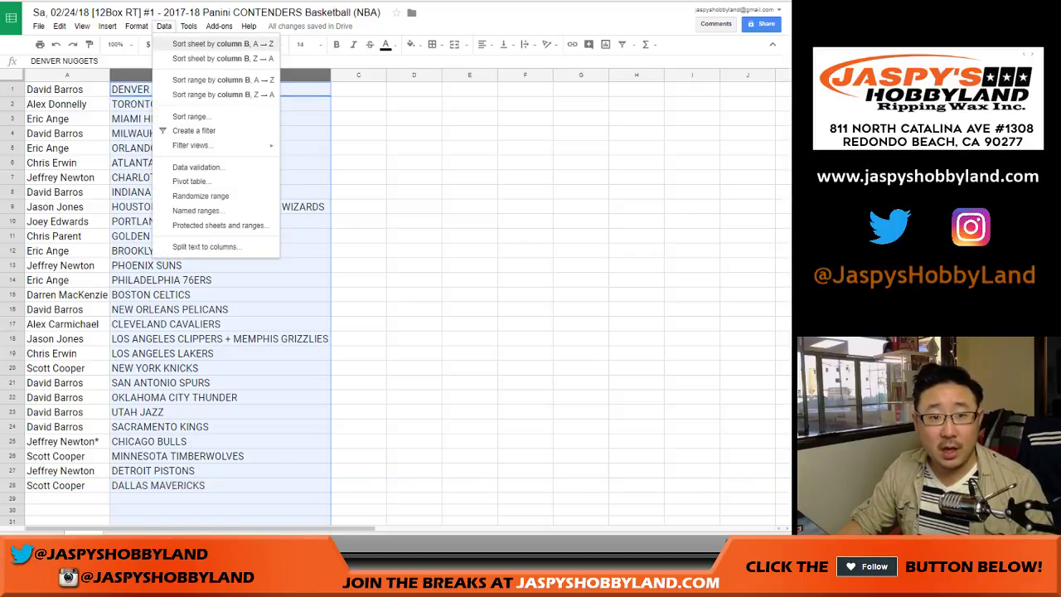
left_click(222, 43)
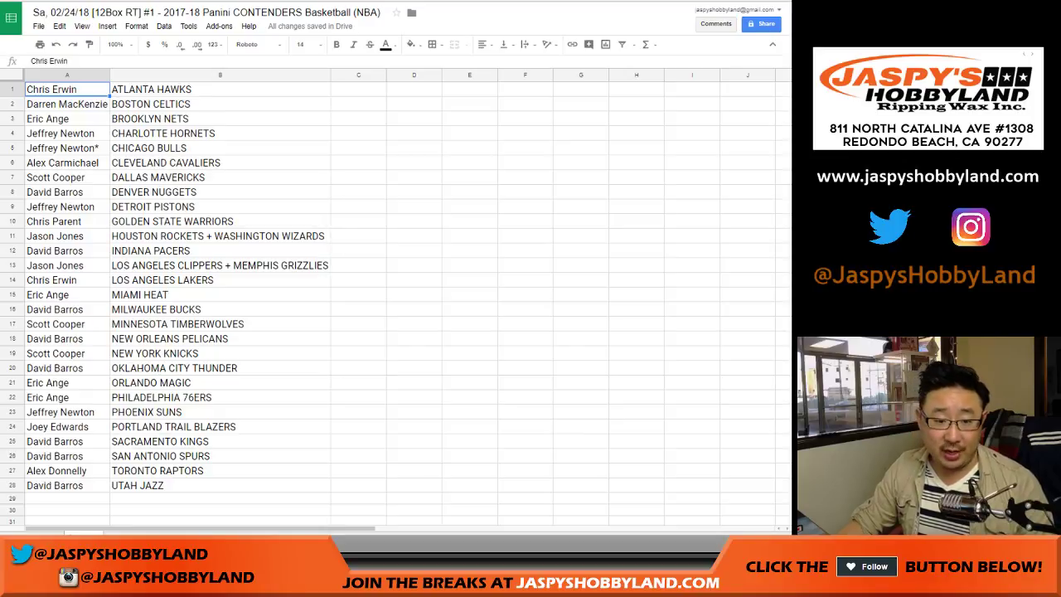
Step: Center all participant and team entries in A1:B28 horizontally
key("ctrl+a")
left_click(485, 45)
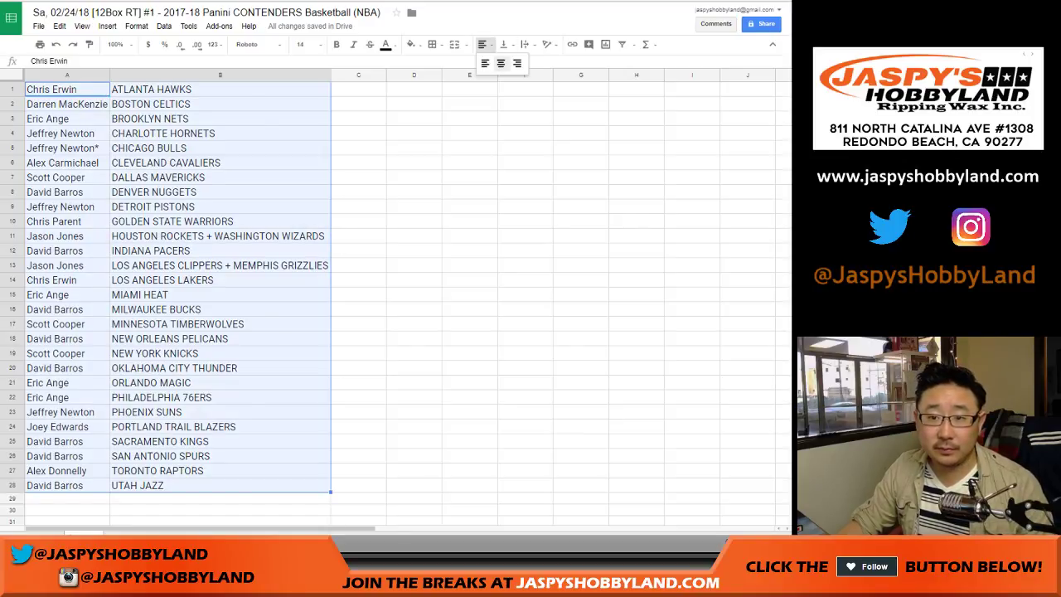
left_click(501, 63)
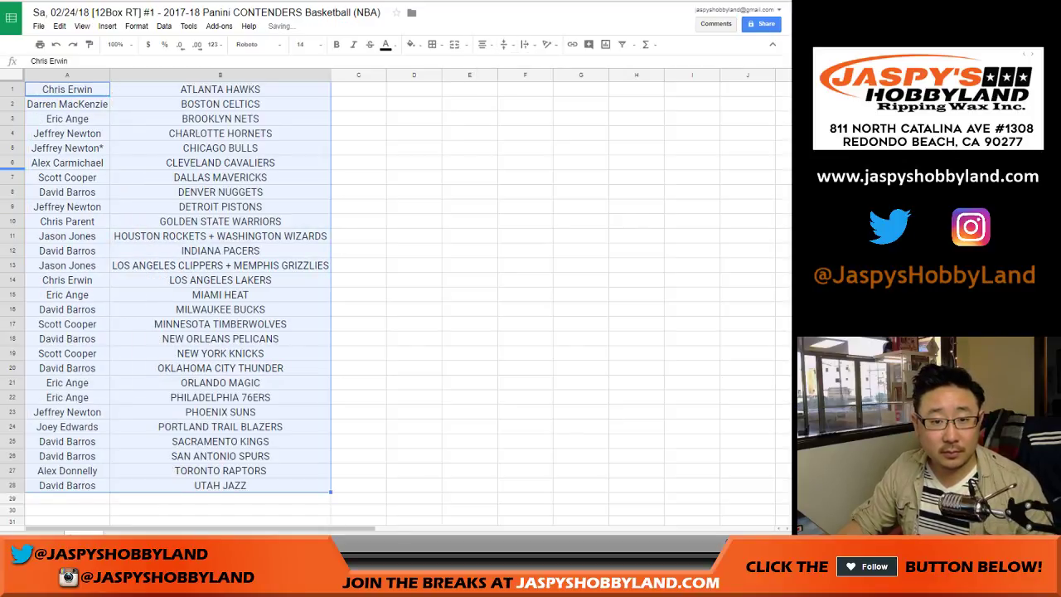
Step: Highlight the Chicago Bulls and Cleveland Cavaliers rows together to examine their pairings, and clear the highlight
left_click(12, 149)
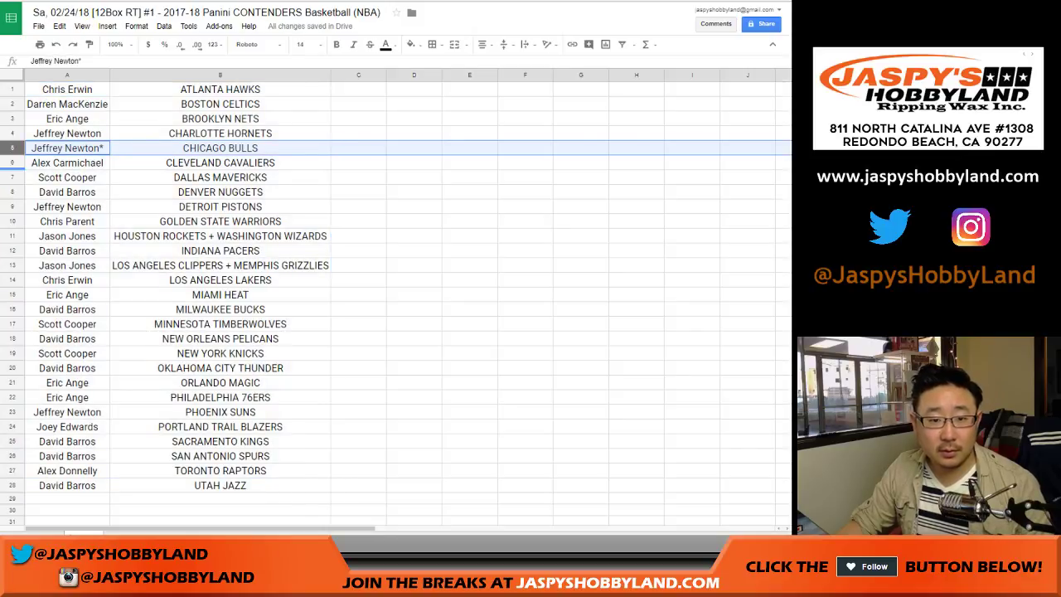
left_click(12, 163, "ctrl")
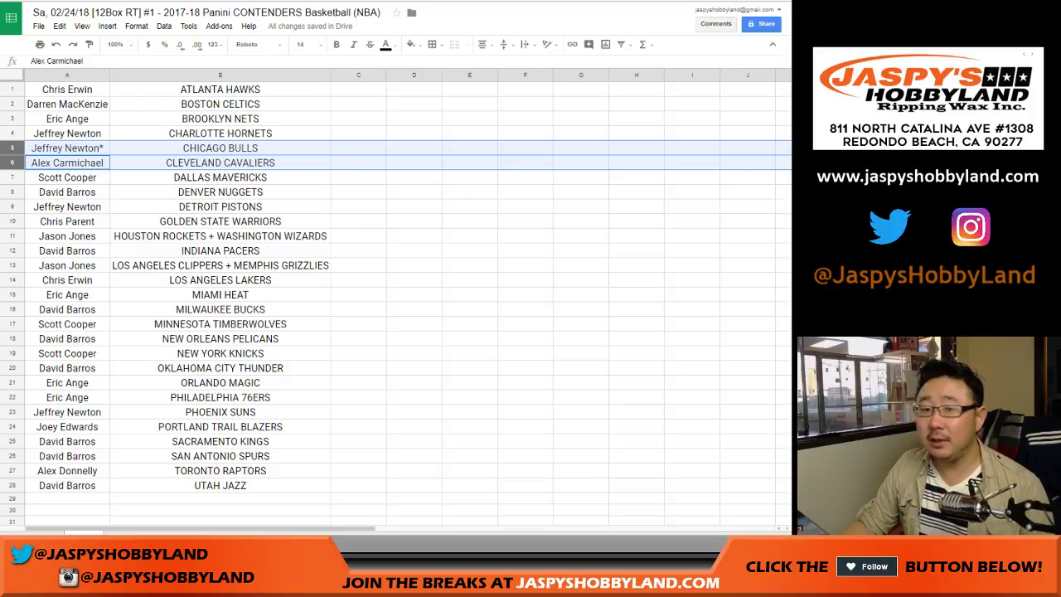
left_click(358, 89)
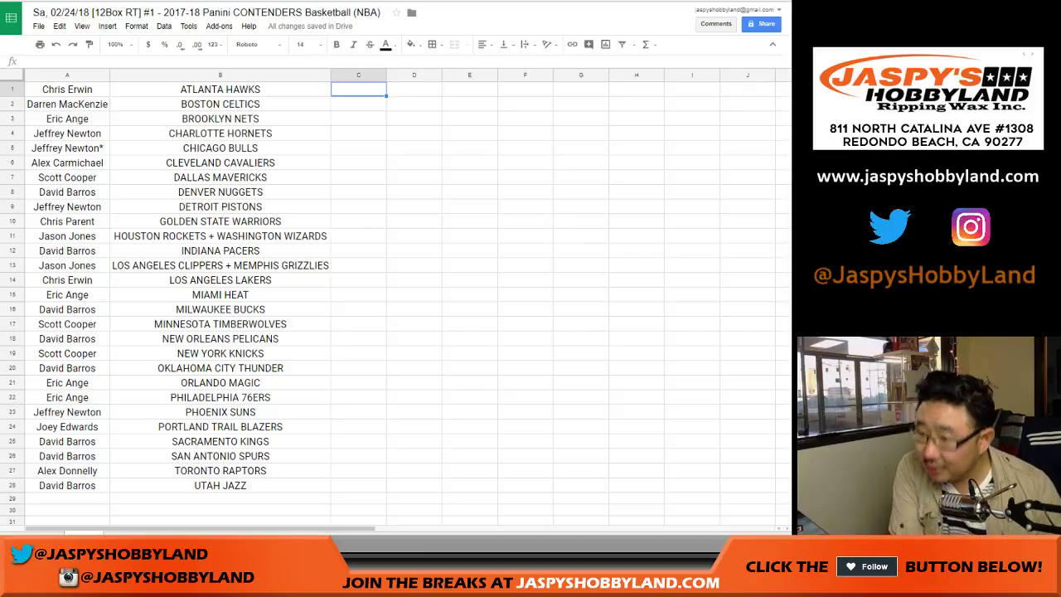
Step: Apply all borders to the whole pairings table in A1:B28
left_click(67, 89)
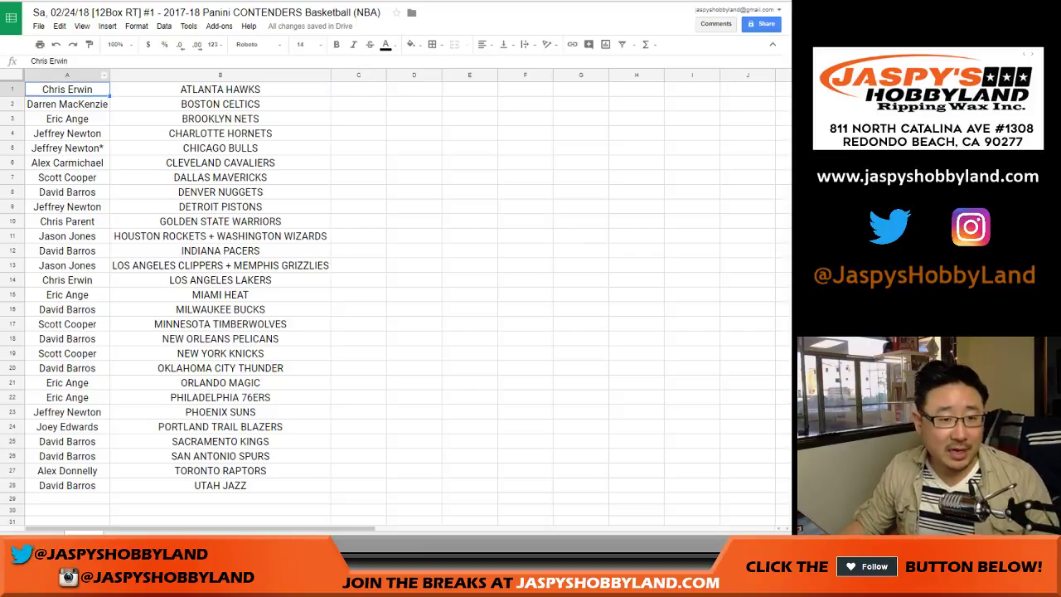
key("ctrl+a")
left_click(434, 45)
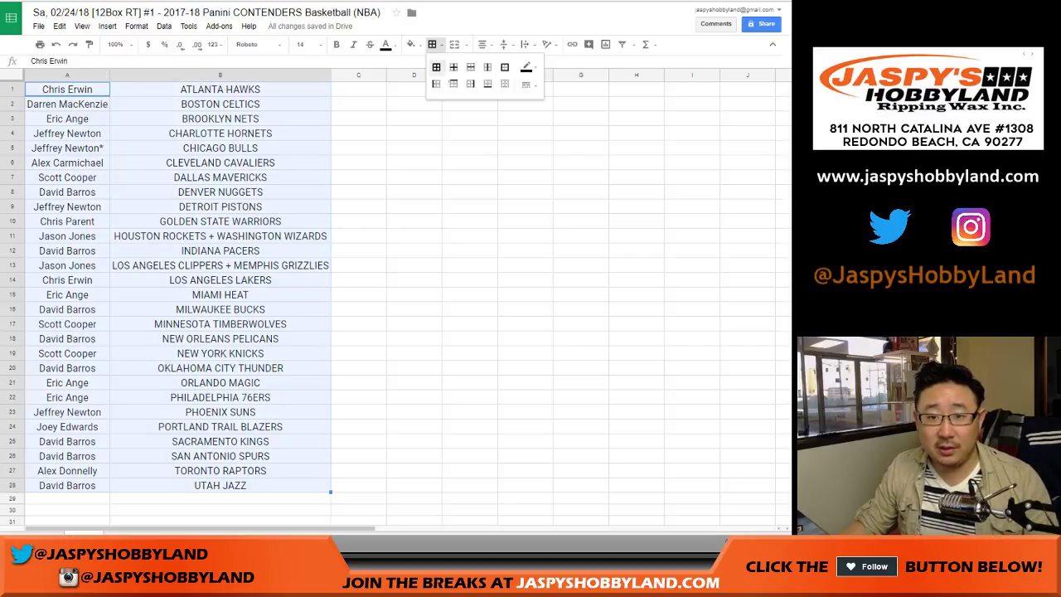
left_click(436, 67)
Step: Print one copy of the current sheet in portrait orientation with the workbook title in the header
left_click(40, 45)
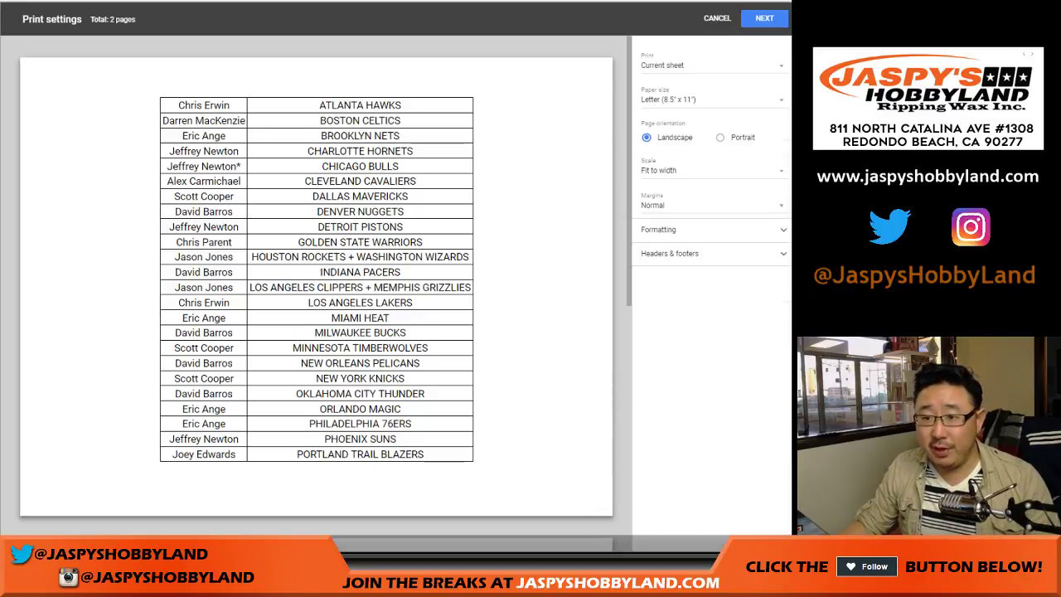
left_click(720, 137)
left_click(669, 252)
left_click(646, 288)
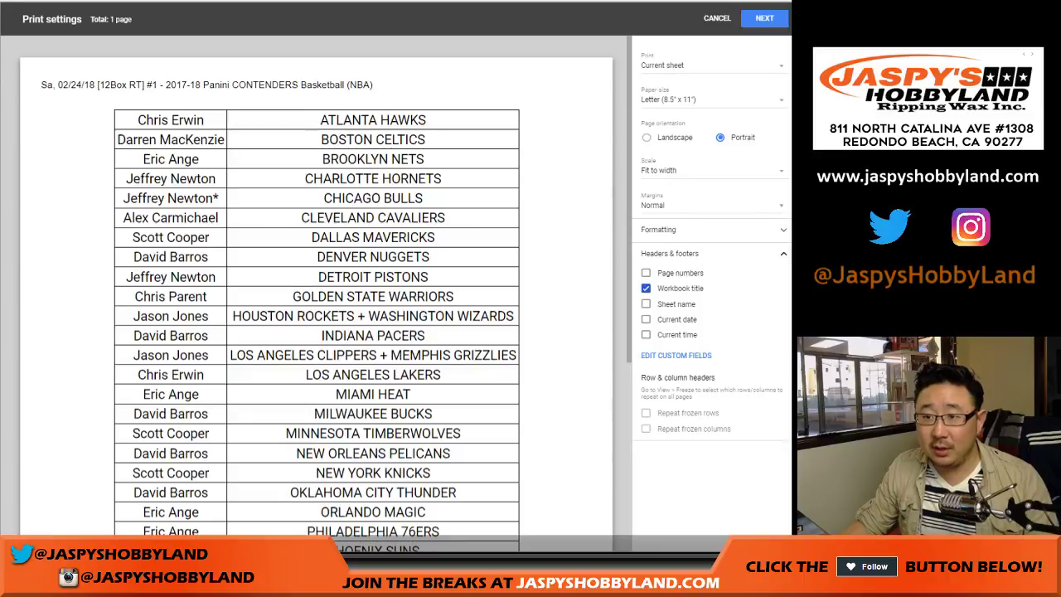
left_click(764, 18)
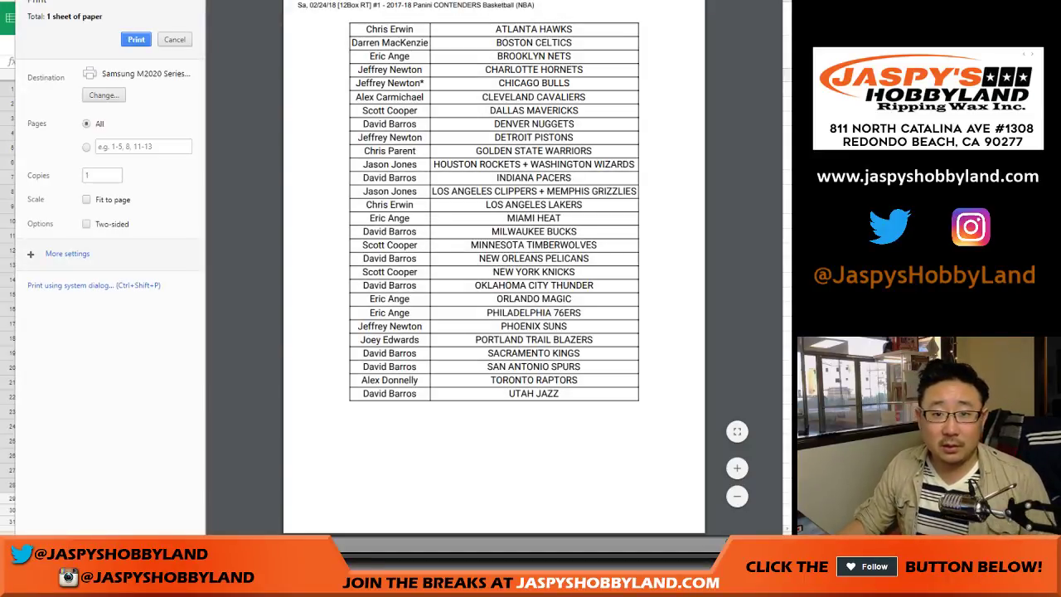
key("Return")
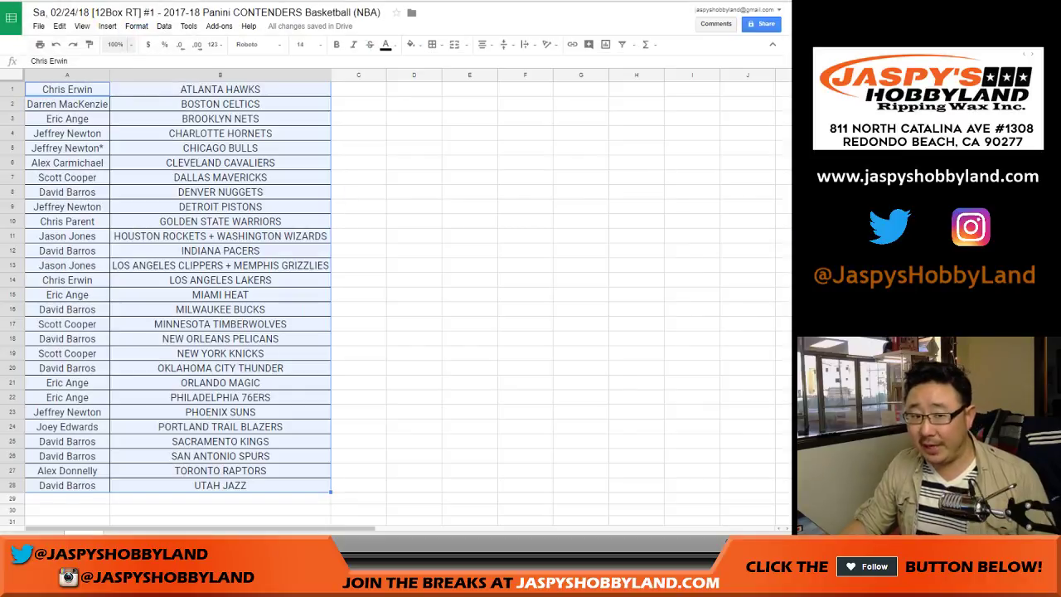